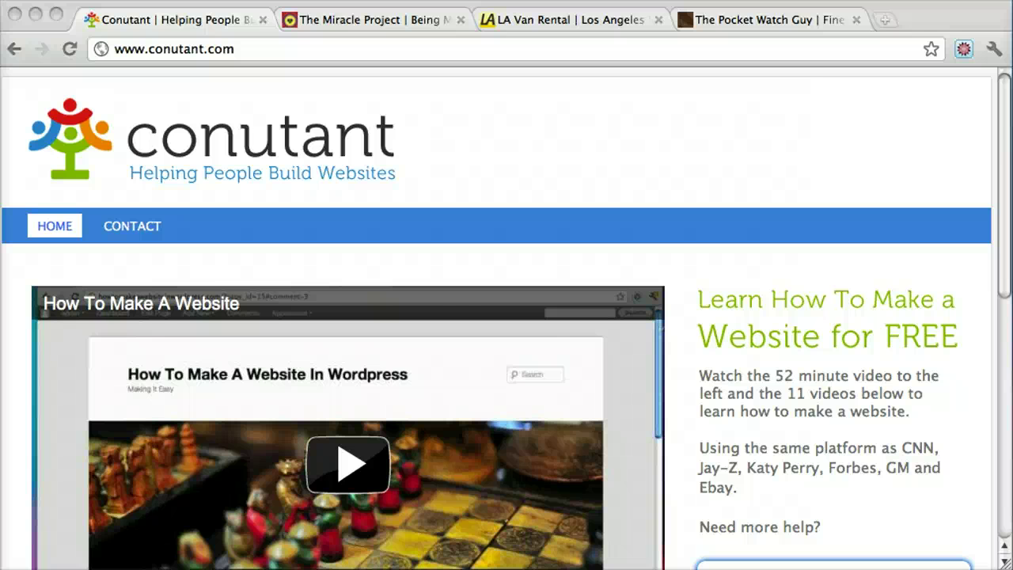
Cycle through the example slideshows on The Miracle Project and LA Van Rental sites.
click(382, 16)
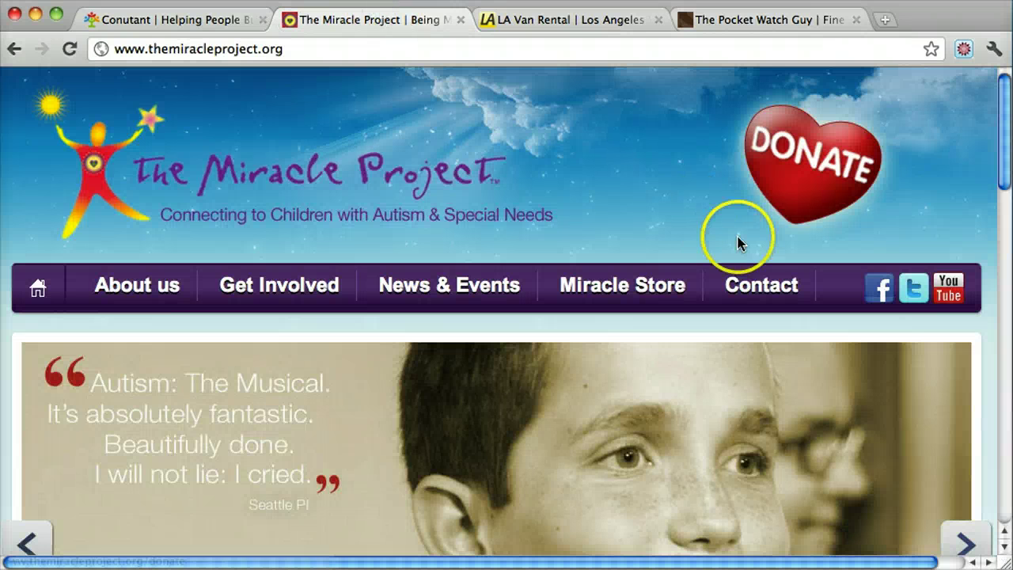
scroll(735, 239, down, 3)
scroll(737, 243, down, 2)
click(967, 352)
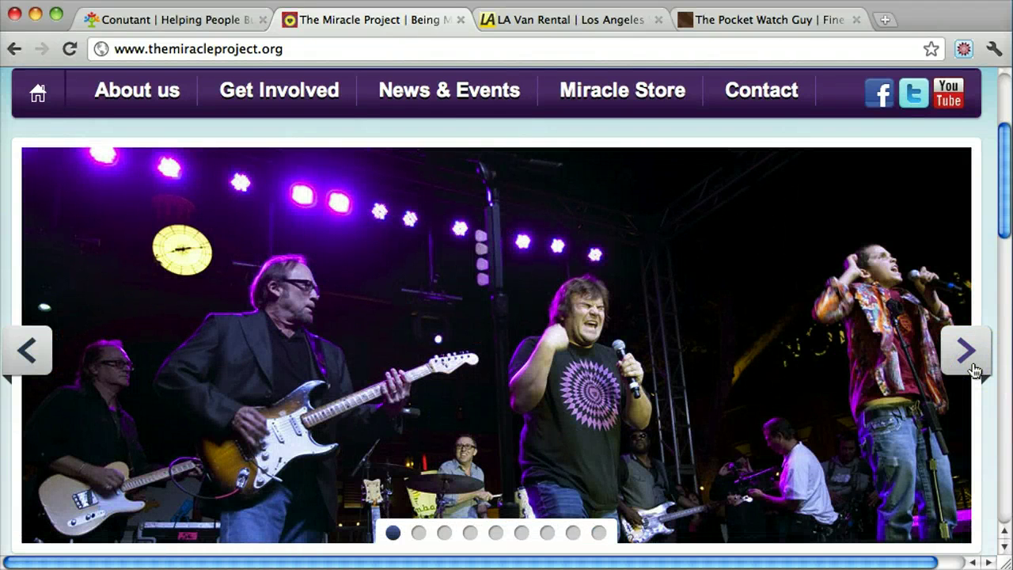
click(969, 352)
click(969, 352)
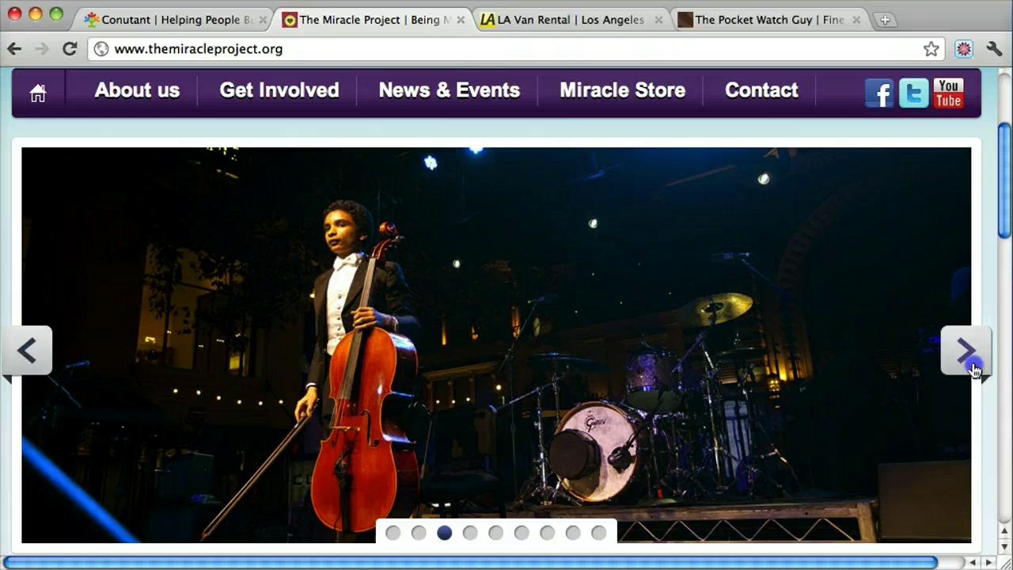
click(567, 83)
click(554, 19)
scroll(841, 317, down, 1)
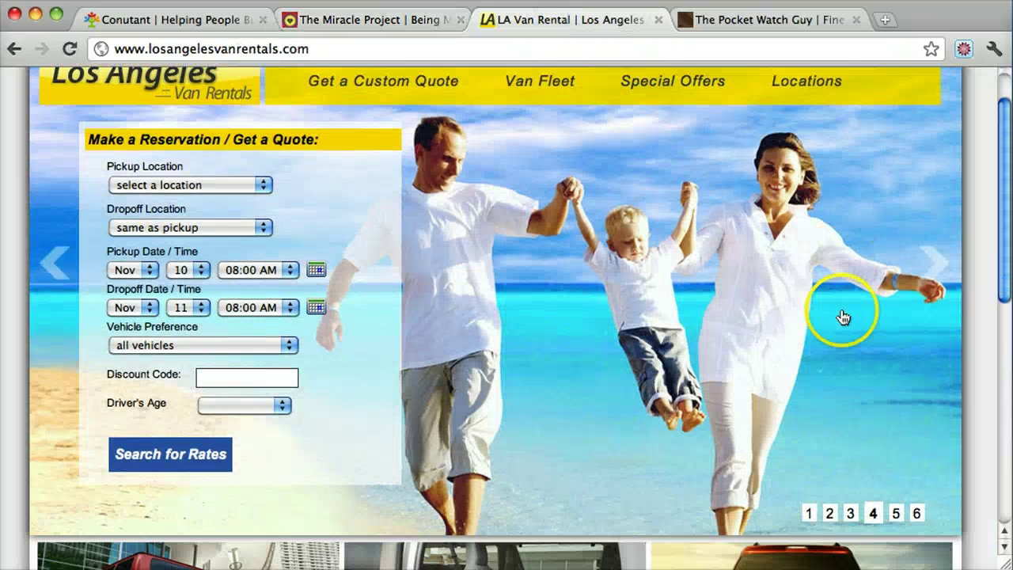
click(936, 274)
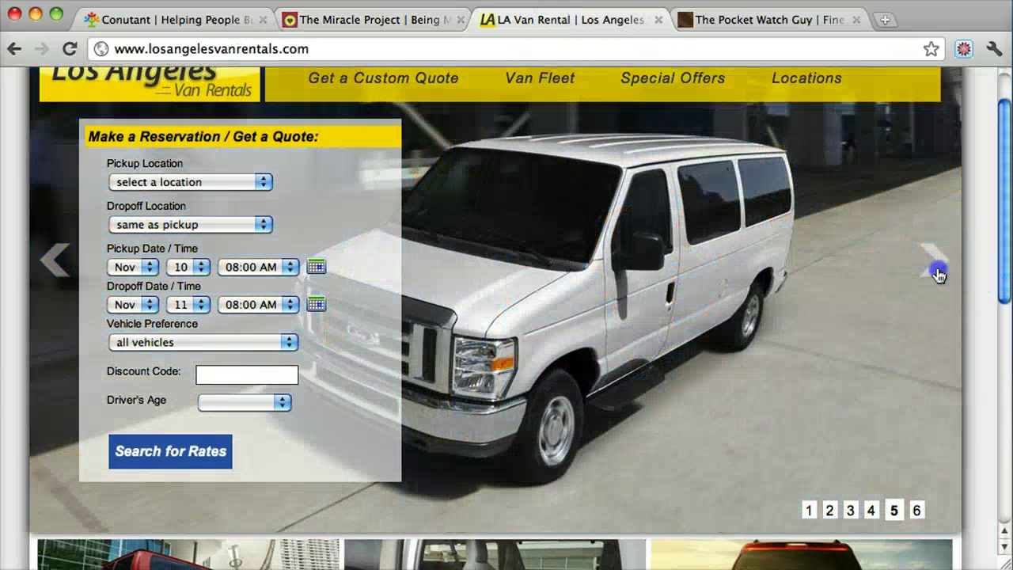
click(937, 274)
click(937, 273)
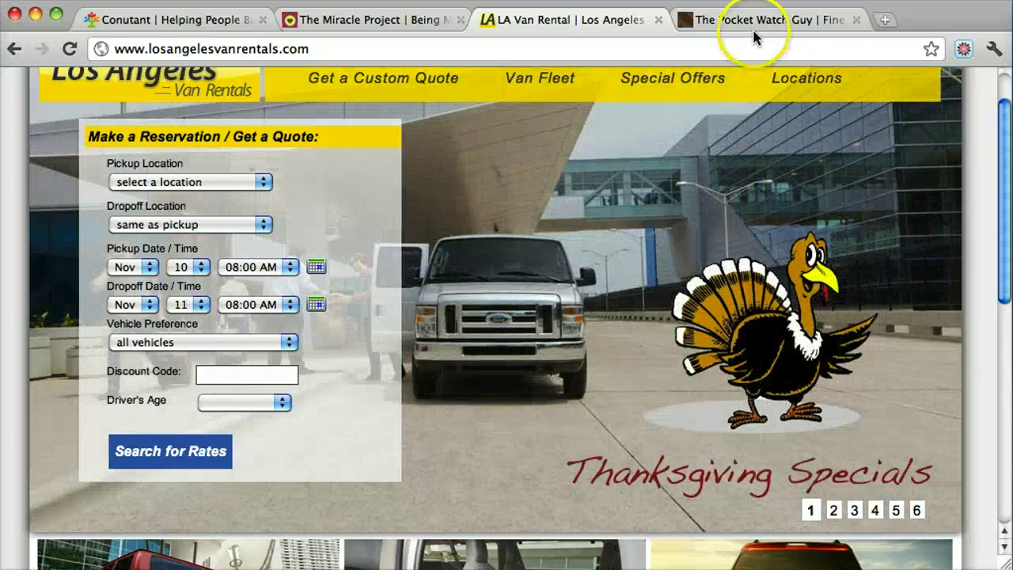
Cycle through The Pocket Watch Guy slideshow, then return to the Conutant site tab.
click(746, 23)
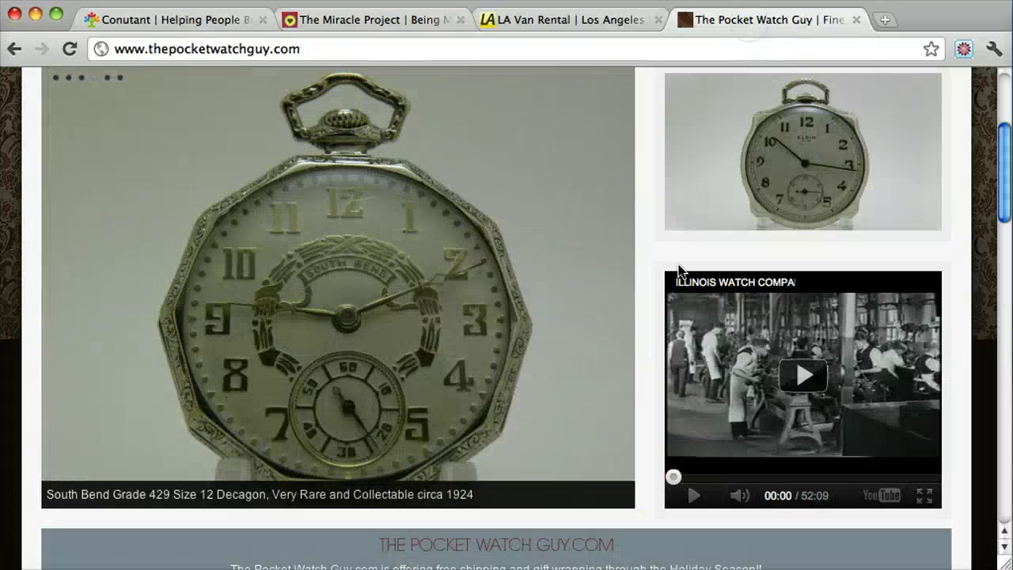
click(606, 296)
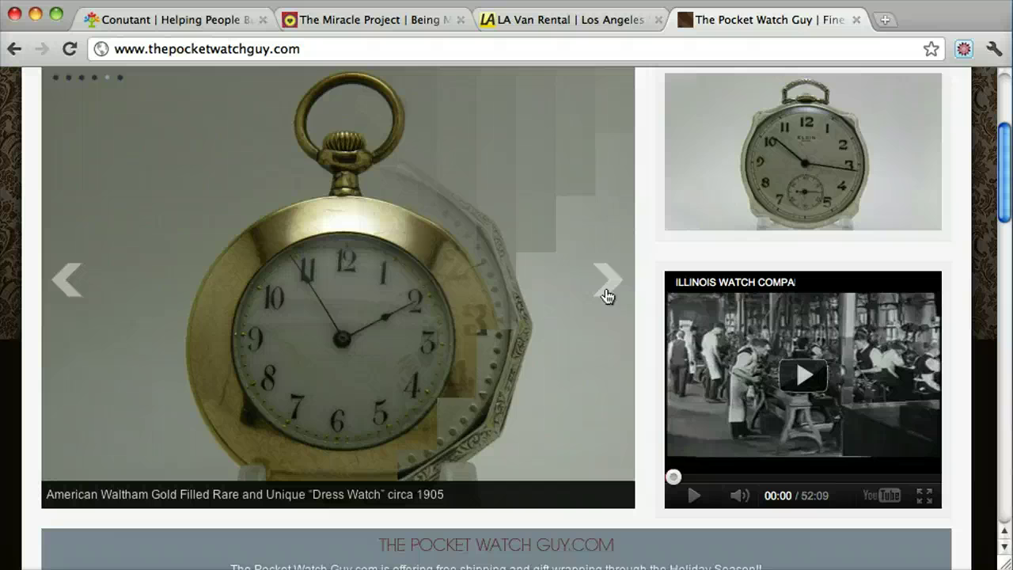
click(606, 295)
click(606, 296)
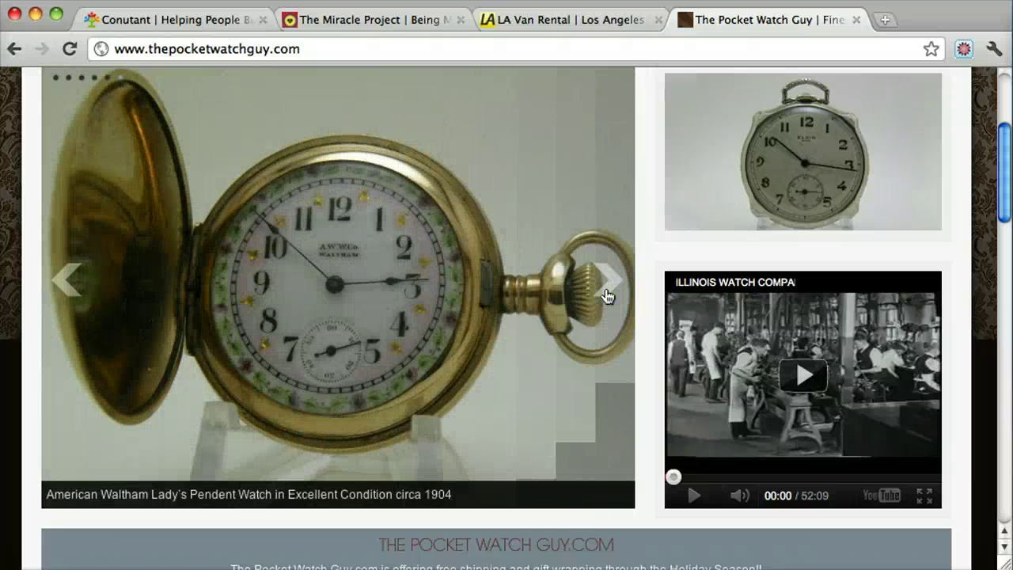
click(606, 296)
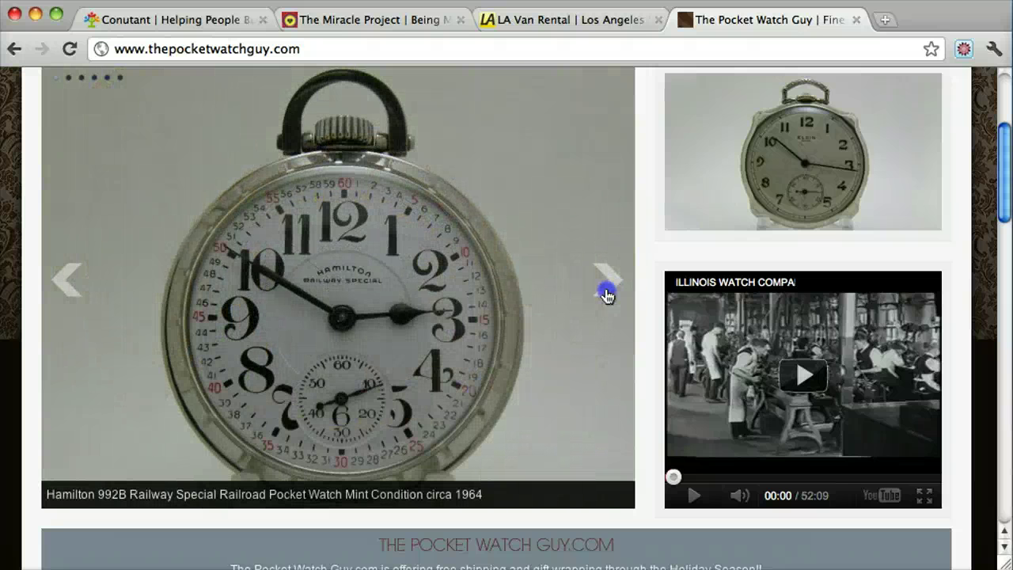
scroll(606, 296, up, 2)
click(246, 24)
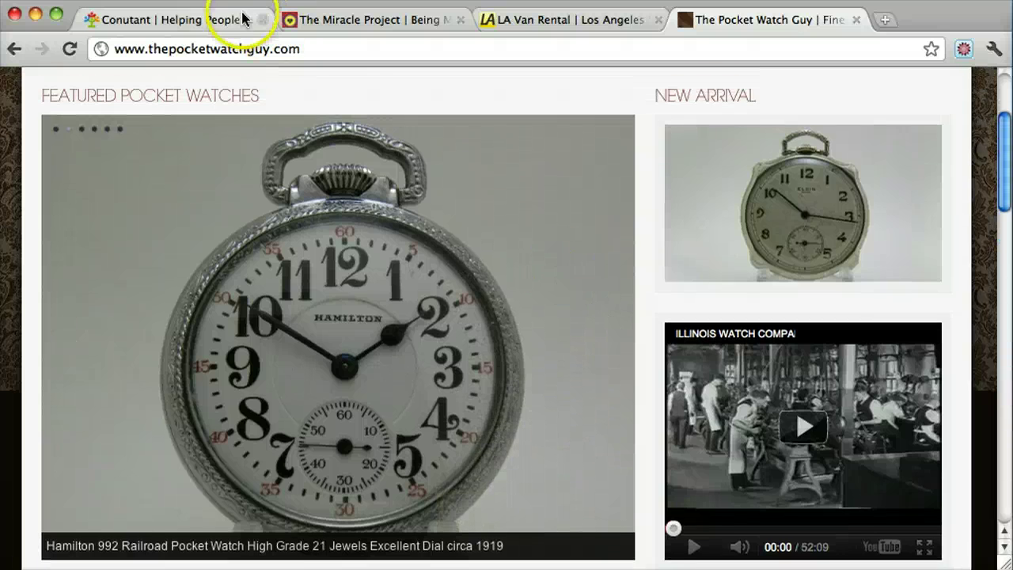
click(283, 49)
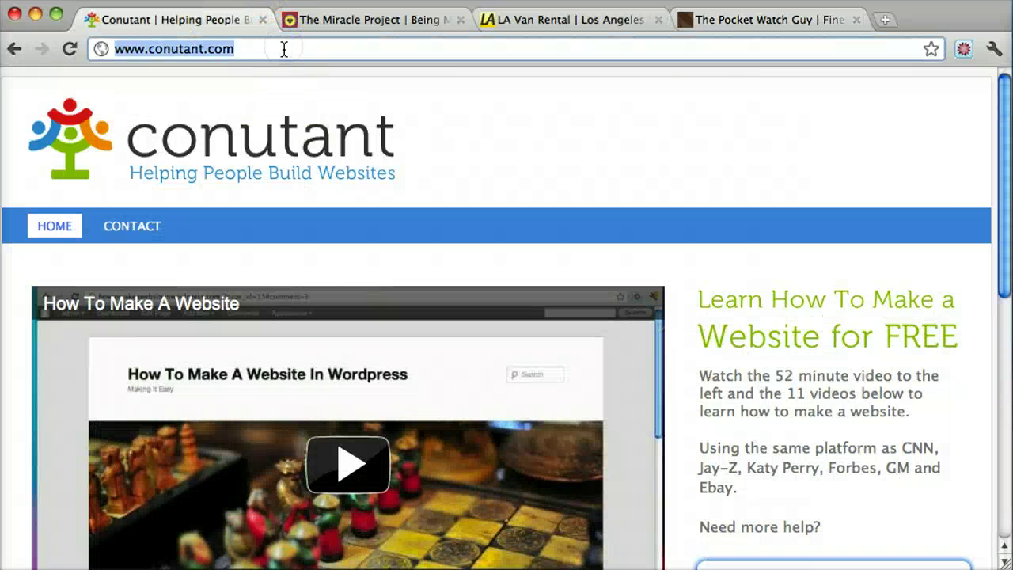
text(www.simpl)
key(Return)
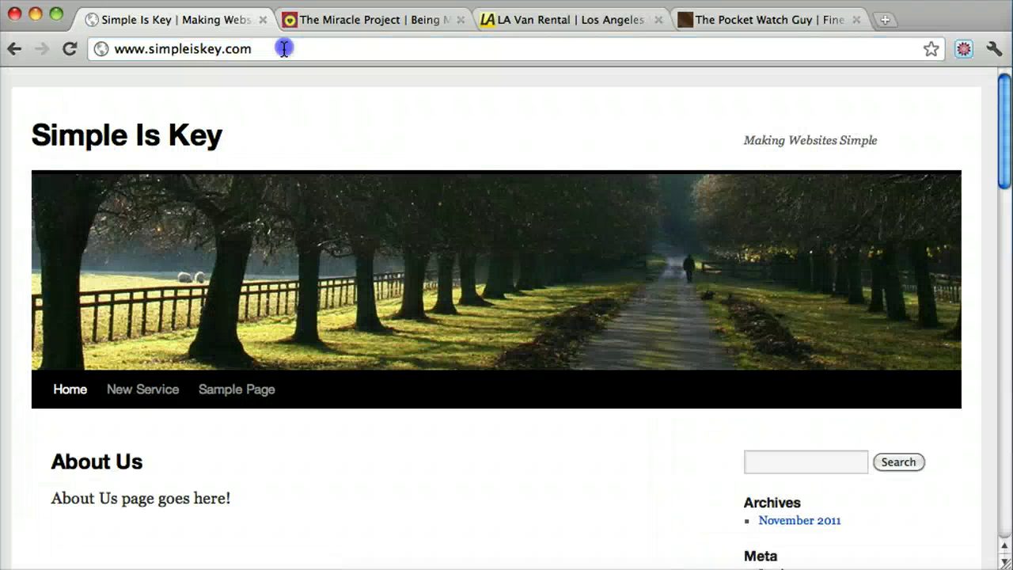
click(283, 49)
text(/wp-admin)
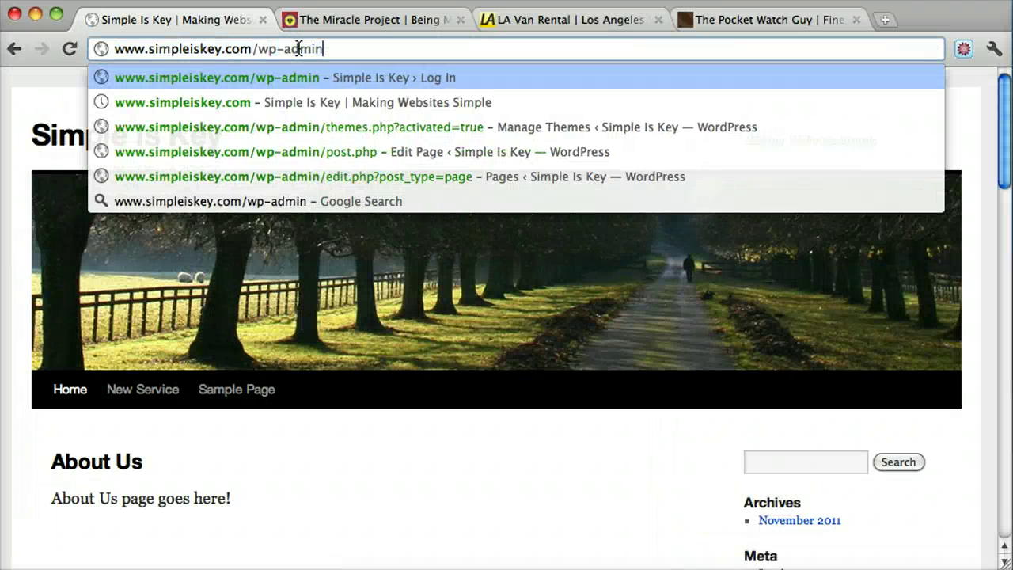
key(Return)
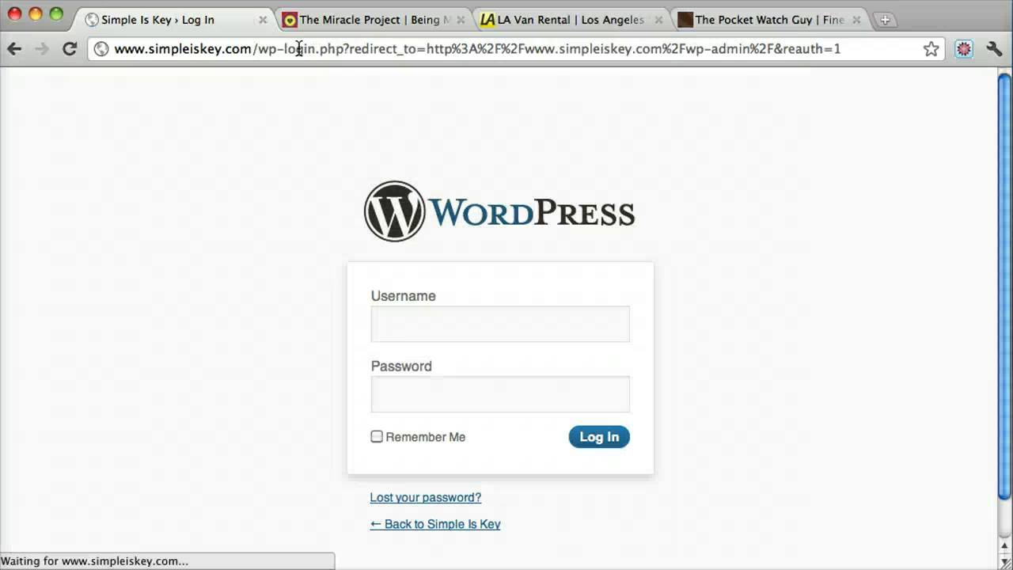
Log in with the admin username and the account password.
click(430, 160)
text(admin)
key(Tab)
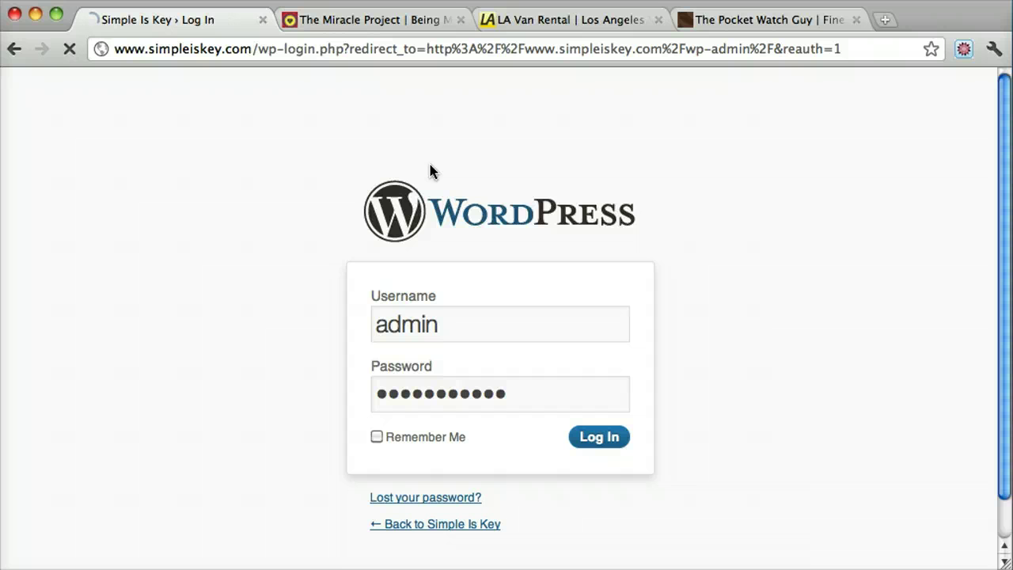
click(494, 282)
click(514, 362)
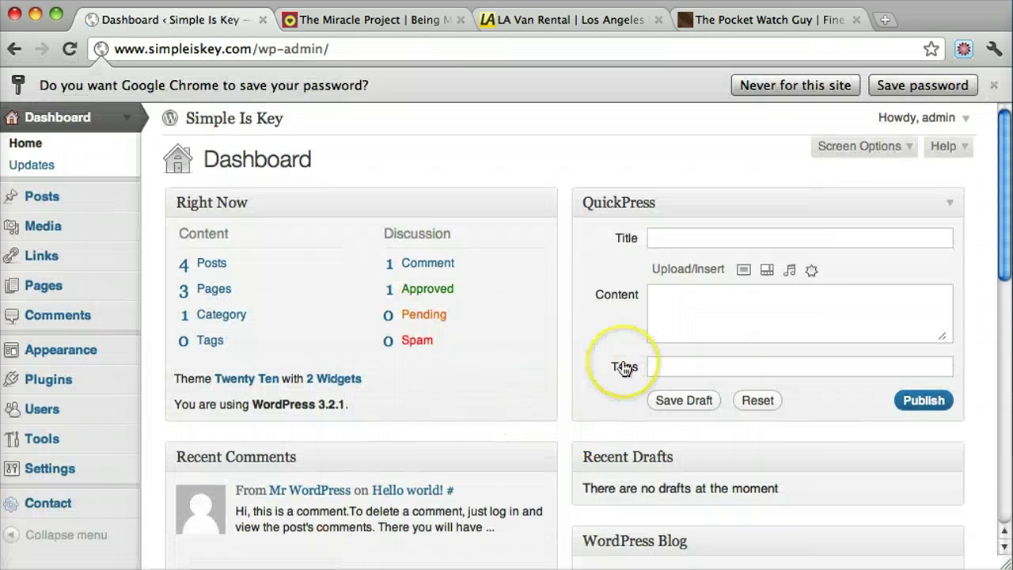
Search the plugin directory for 'nextgen' from Plugins > Add New.
scroll(622, 367, down, 3)
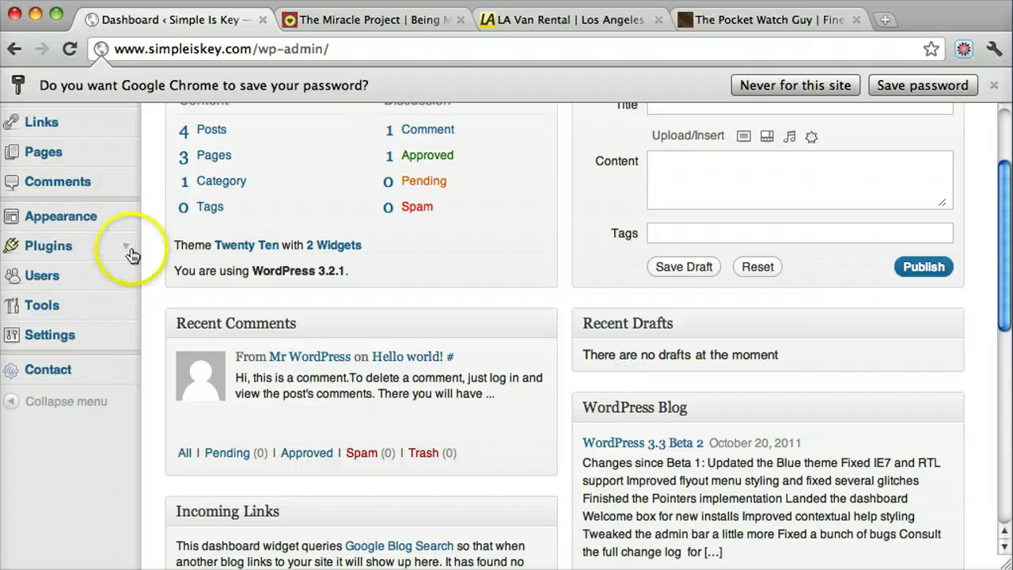
click(57, 248)
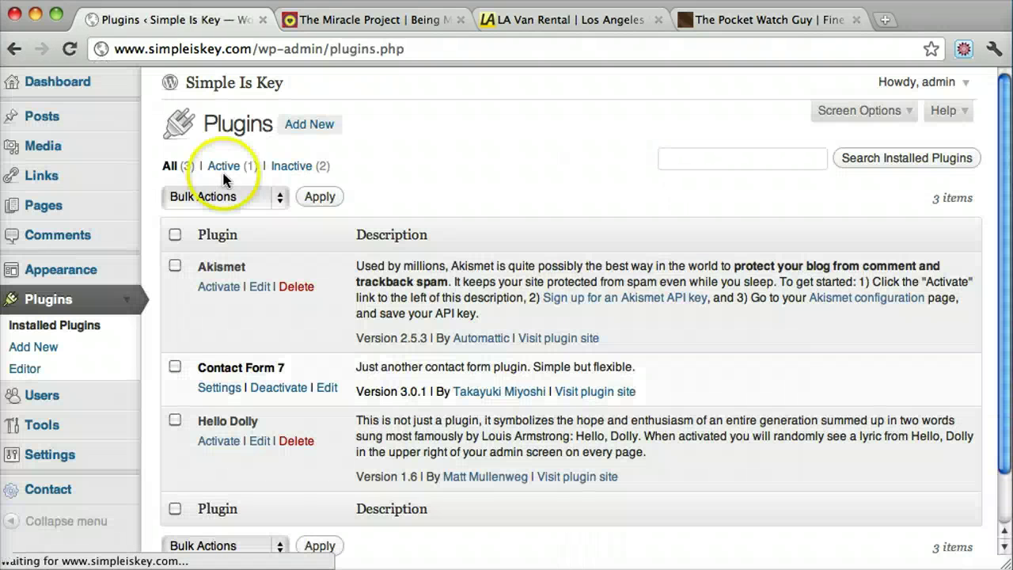
click(319, 131)
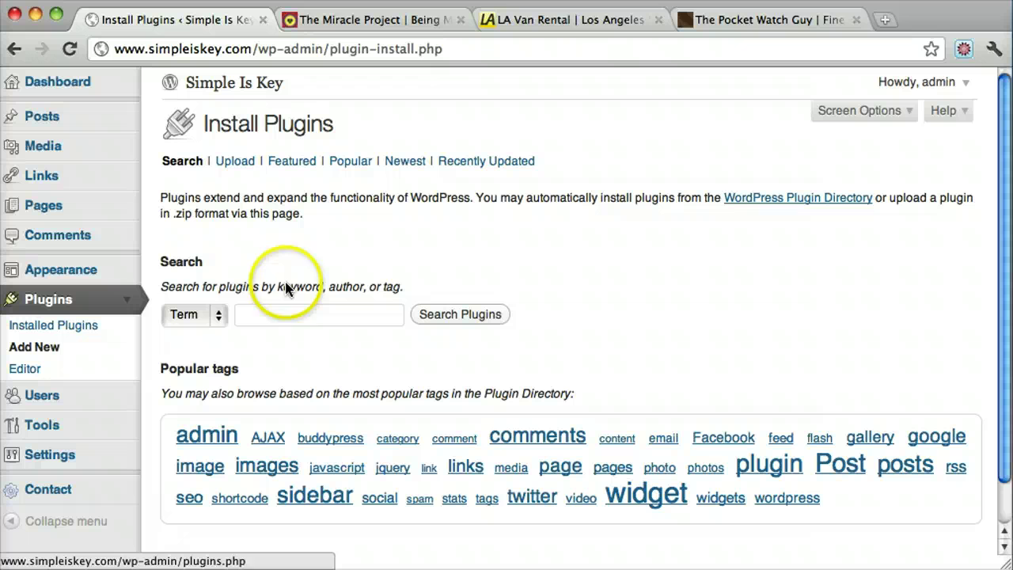
click(283, 315)
text(nextgen)
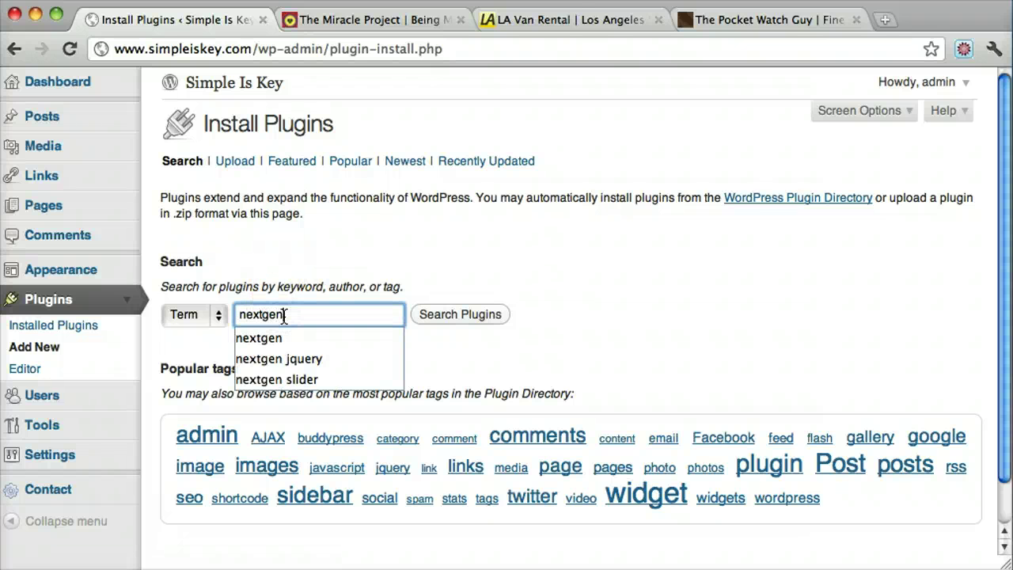
key(Return)
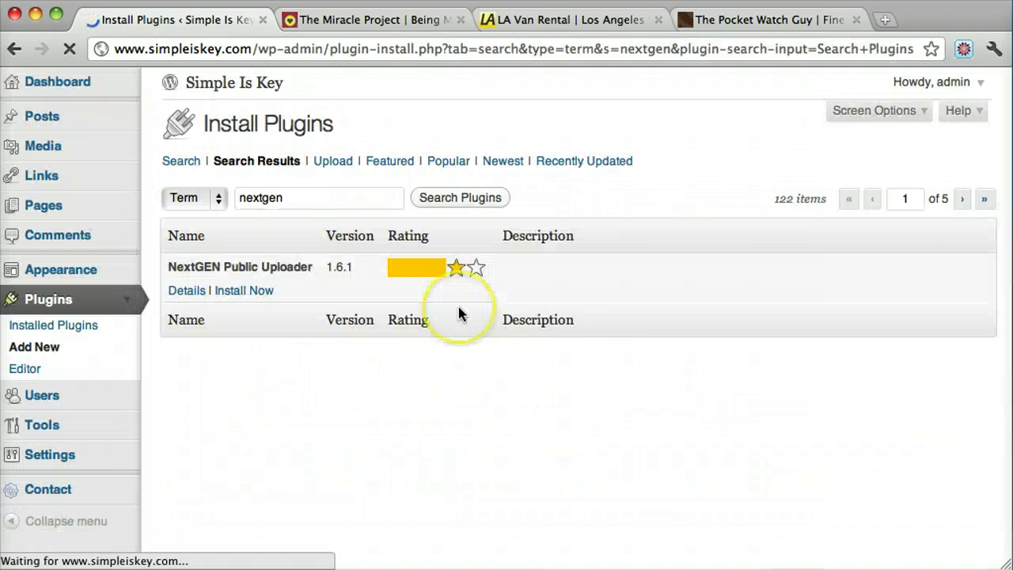
Install NextGEN Gallery 1.8.4 from the results and activate it.
scroll(459, 307, down, 3)
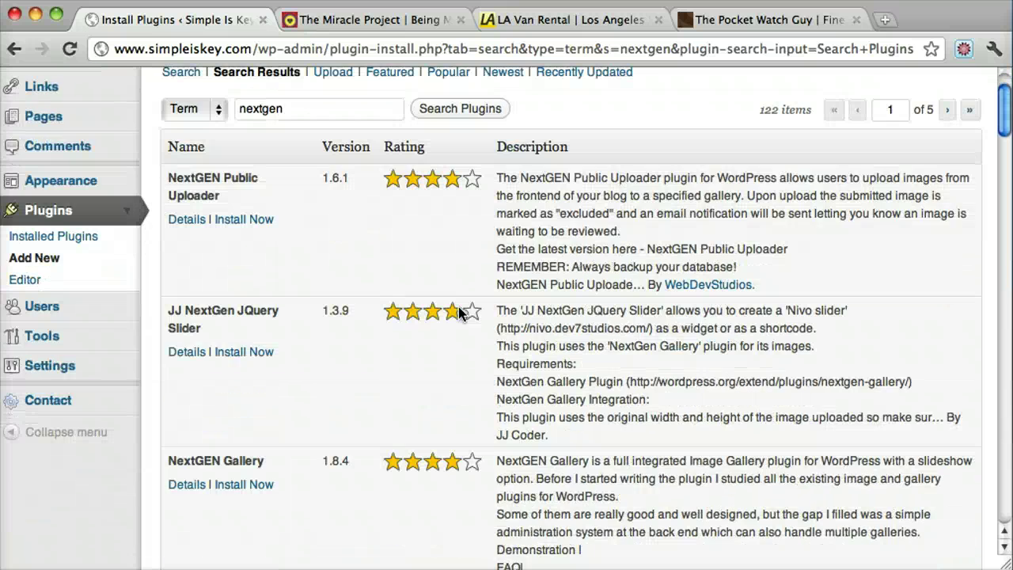
scroll(460, 311, down, 3)
scroll(459, 310, up, 5)
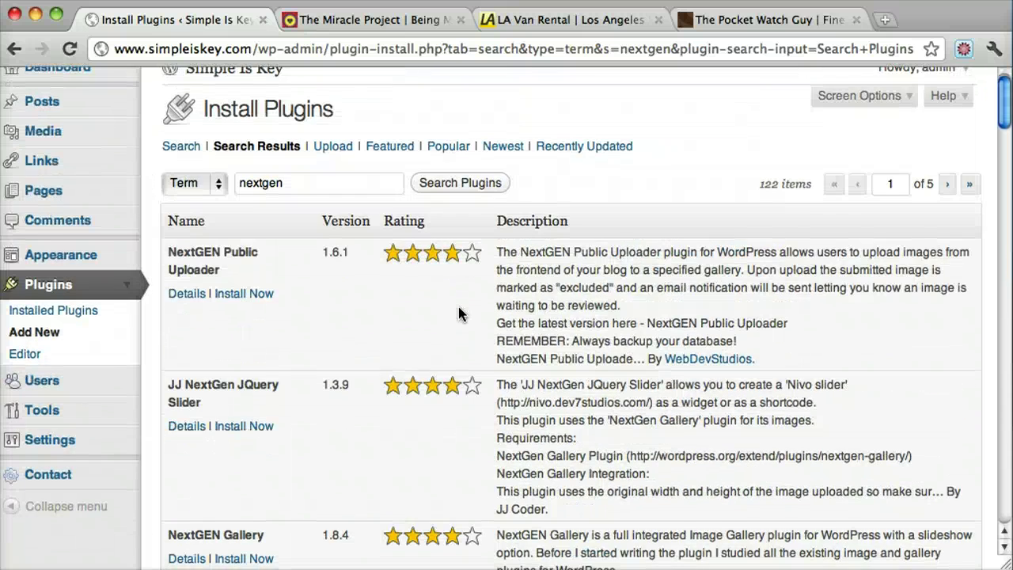
scroll(459, 314, down, 6)
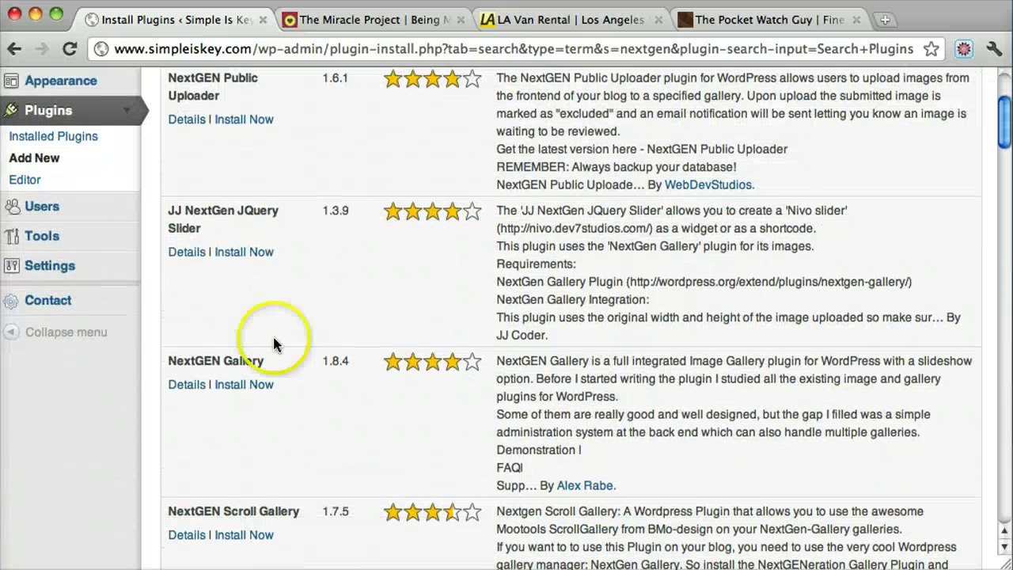
click(253, 388)
click(739, 195)
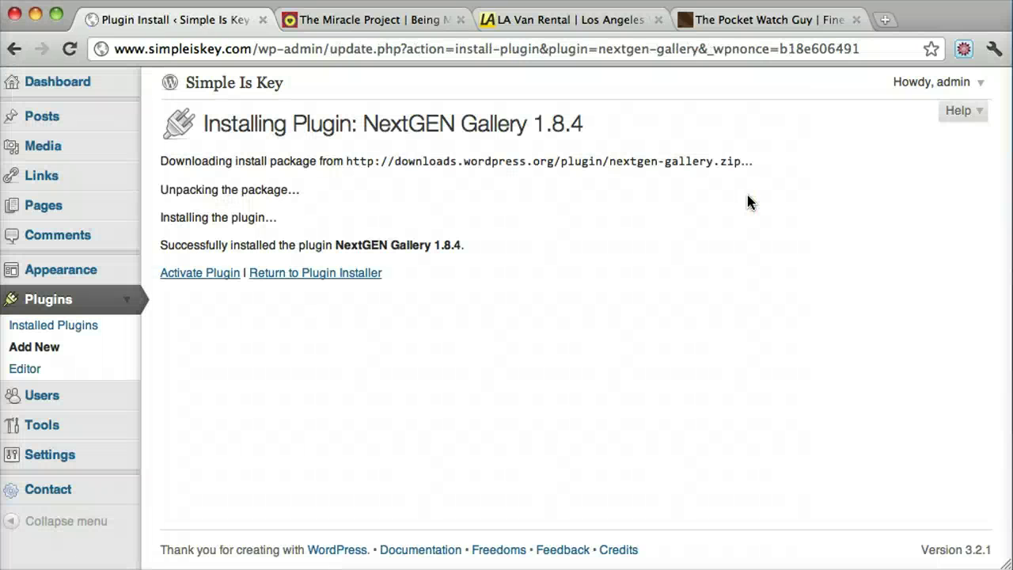
click(199, 274)
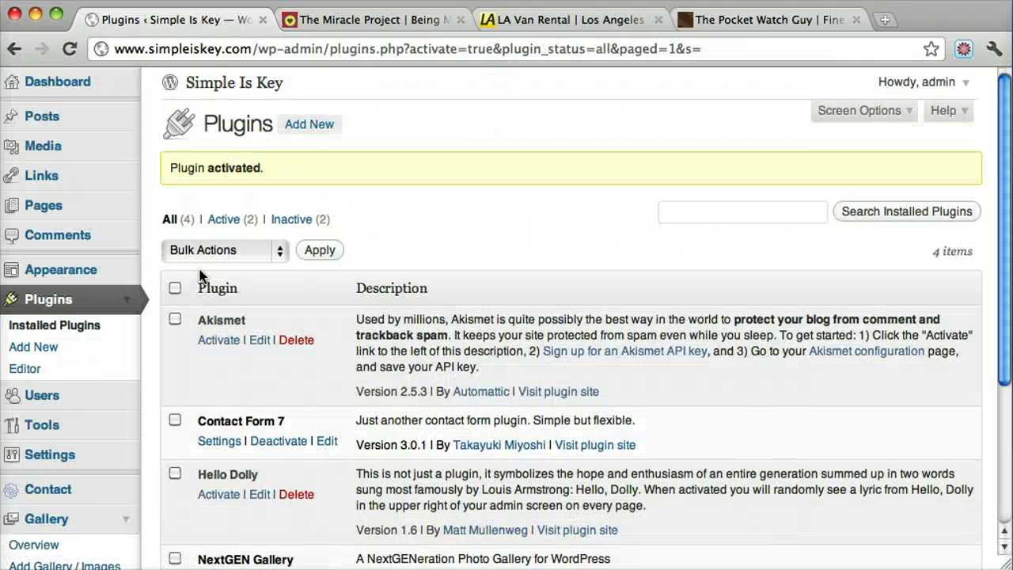
Search Add New plugins for 'nextgen' and scroll the results to JJ NextGen JQuery Slider.
click(322, 123)
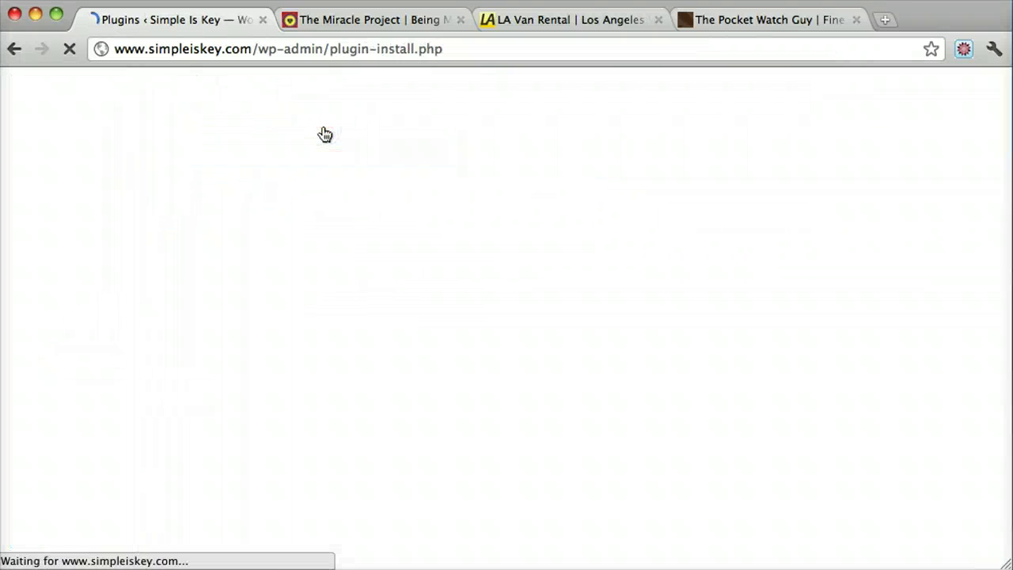
click(272, 314)
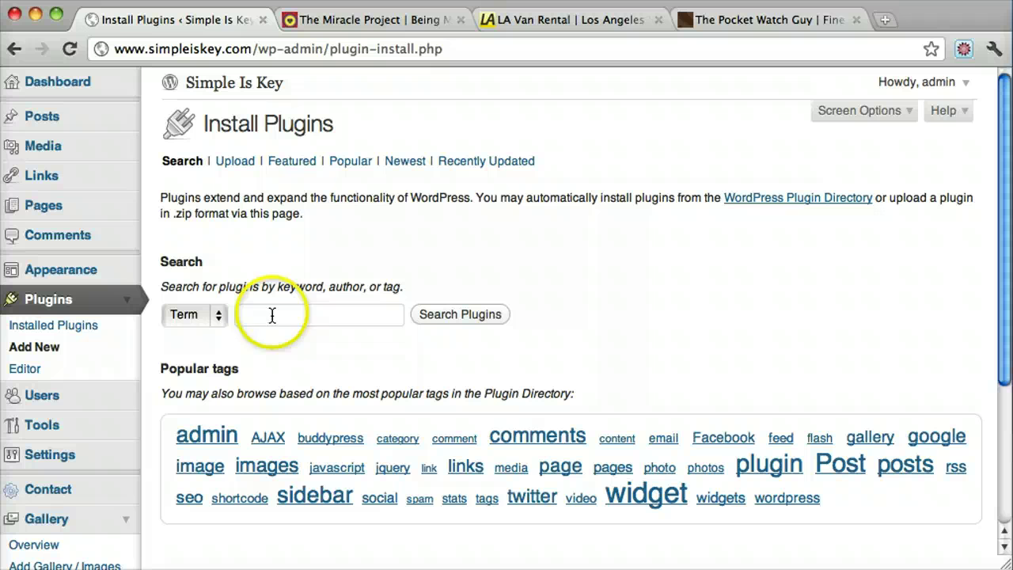
text(next)
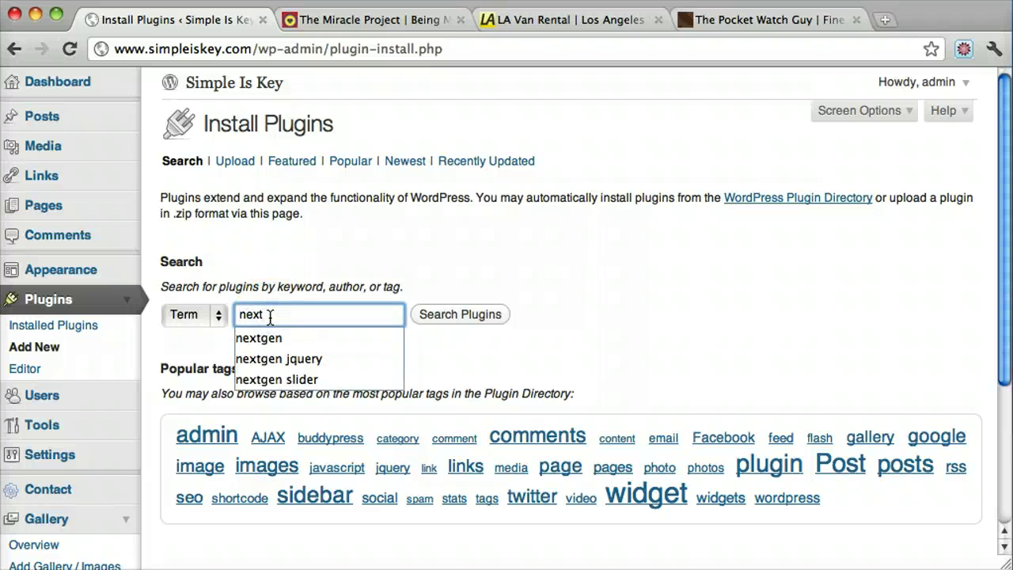
text(gen)
click(474, 316)
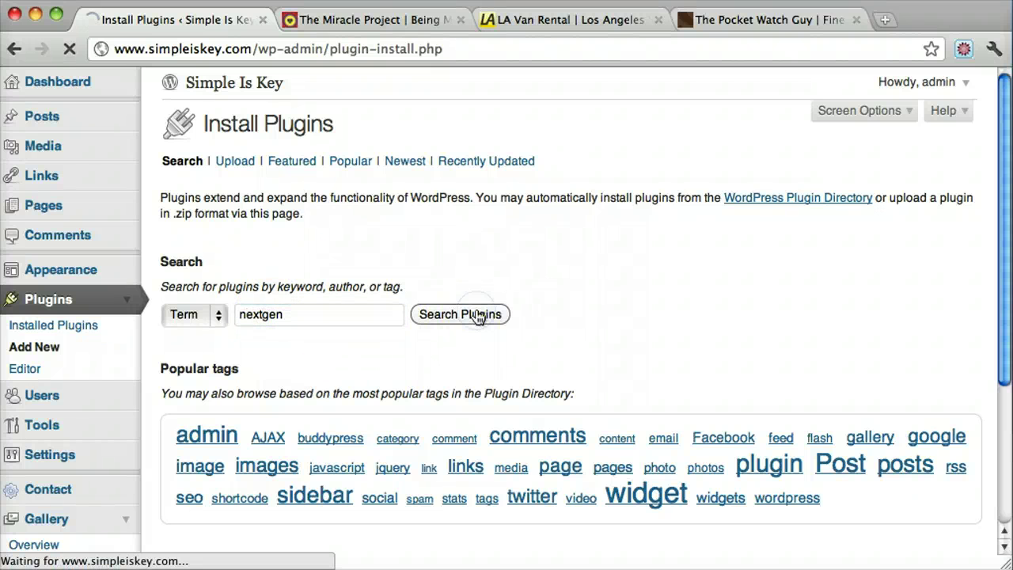
scroll(338, 312, down, 1)
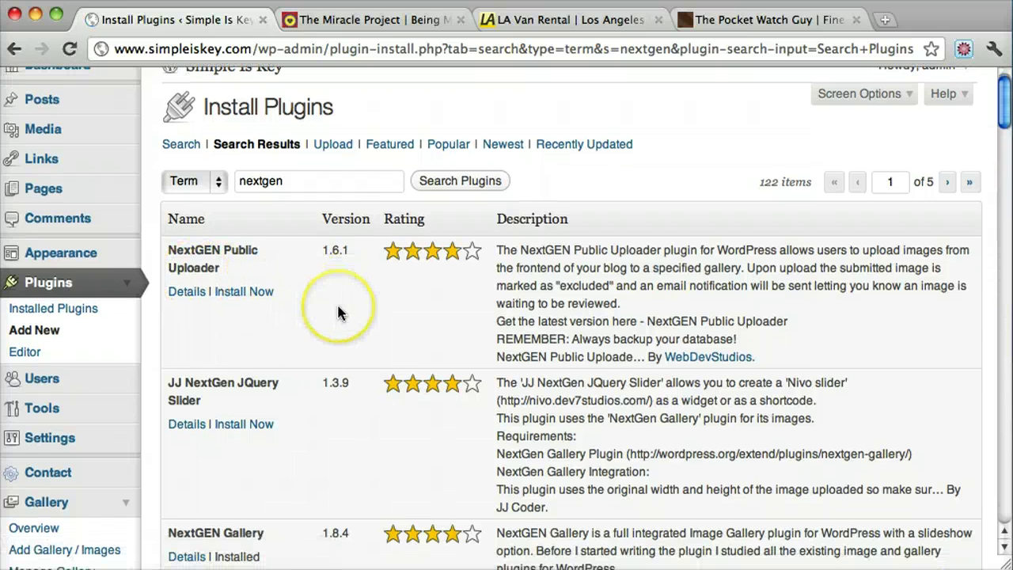
scroll(227, 369, down, 2)
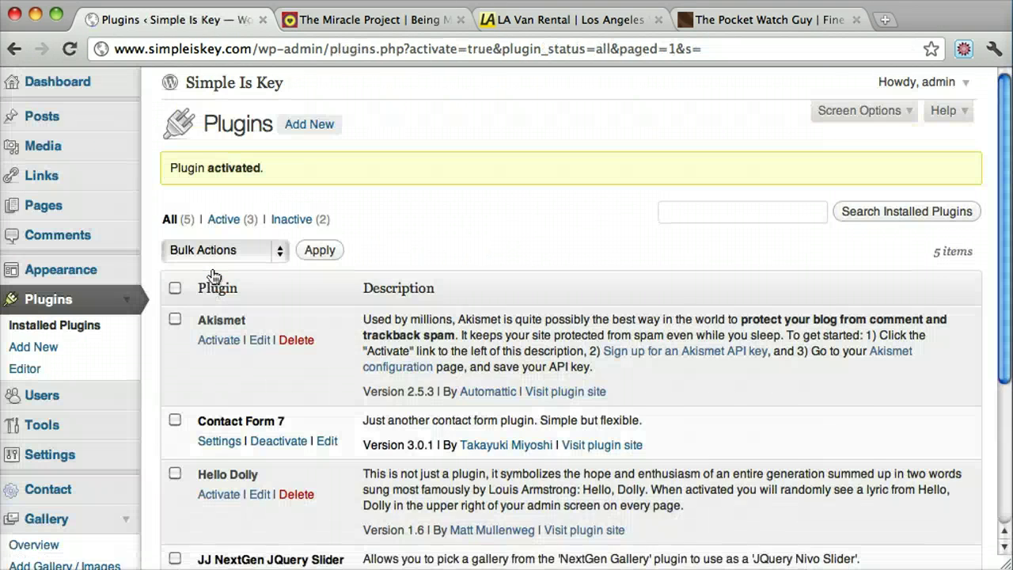
scroll(212, 275, down, 5)
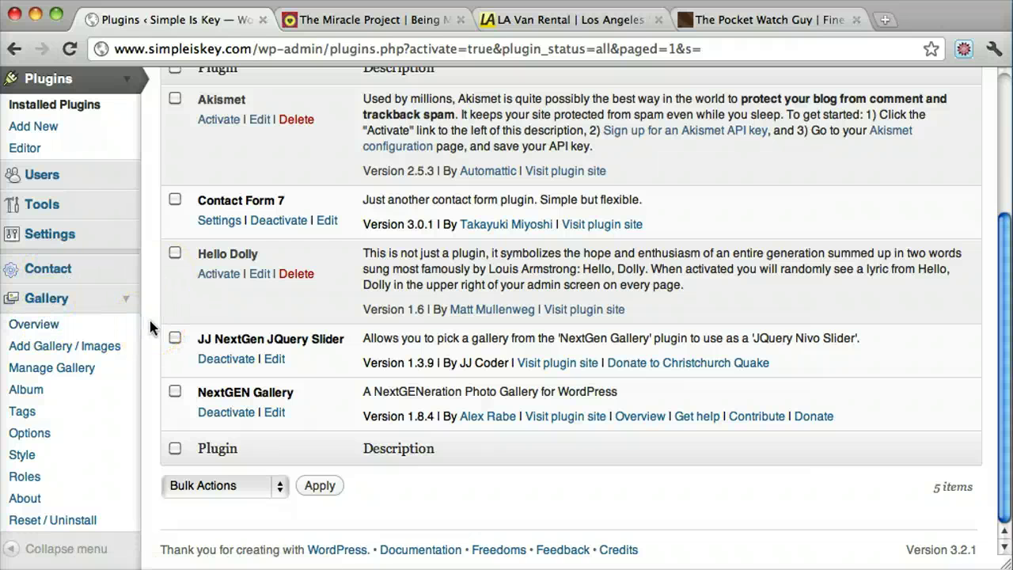
Add a NextGEN gallery named 'new' under Gallery > Add Gallery / Images.
click(68, 371)
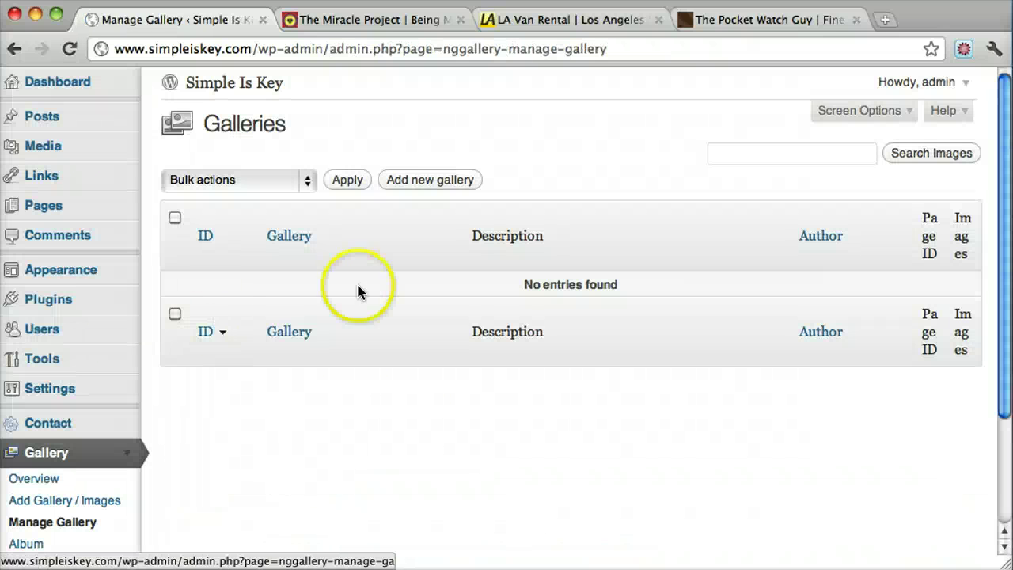
scroll(390, 294, down, 3)
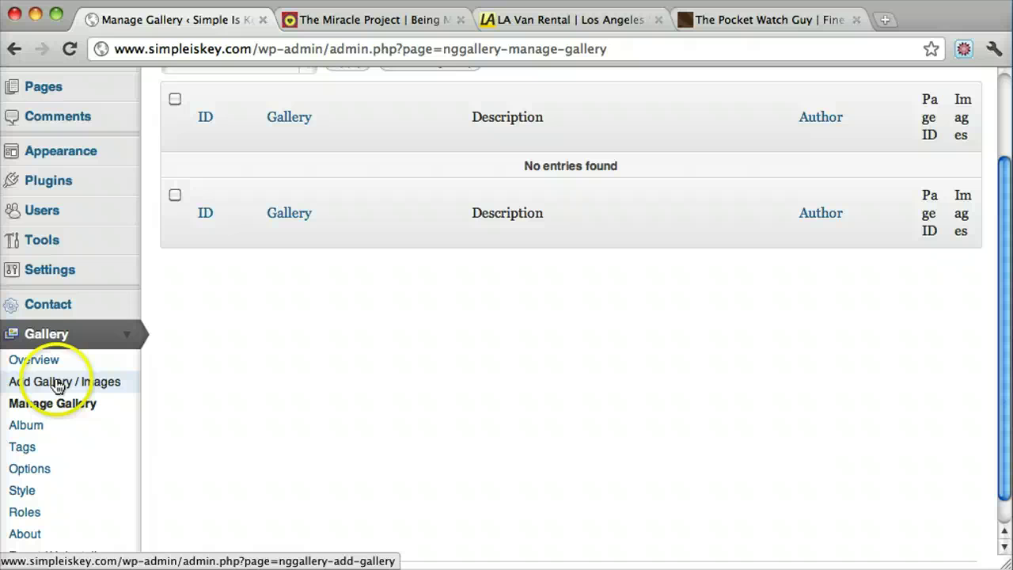
click(57, 383)
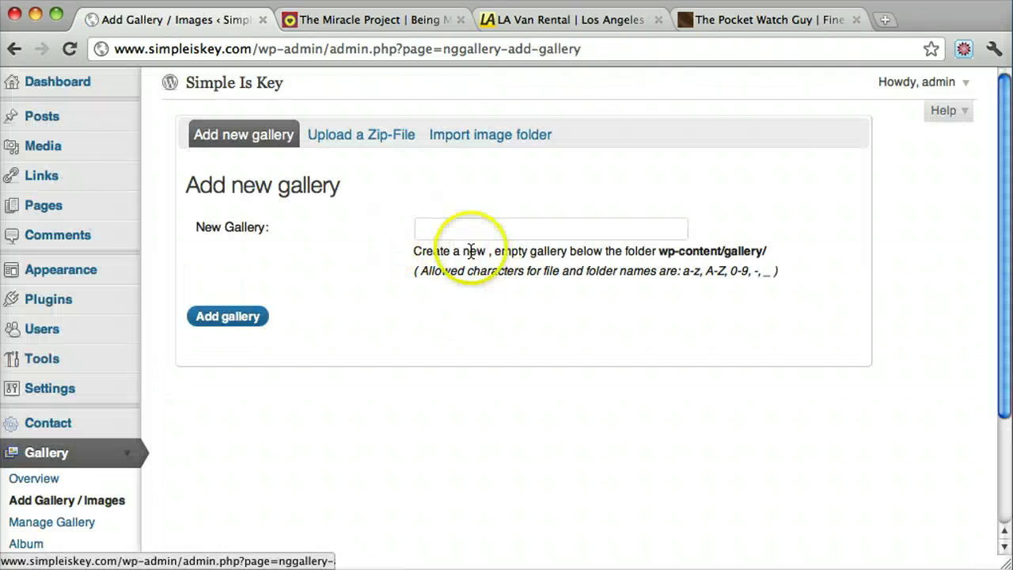
click(445, 231)
text(new)
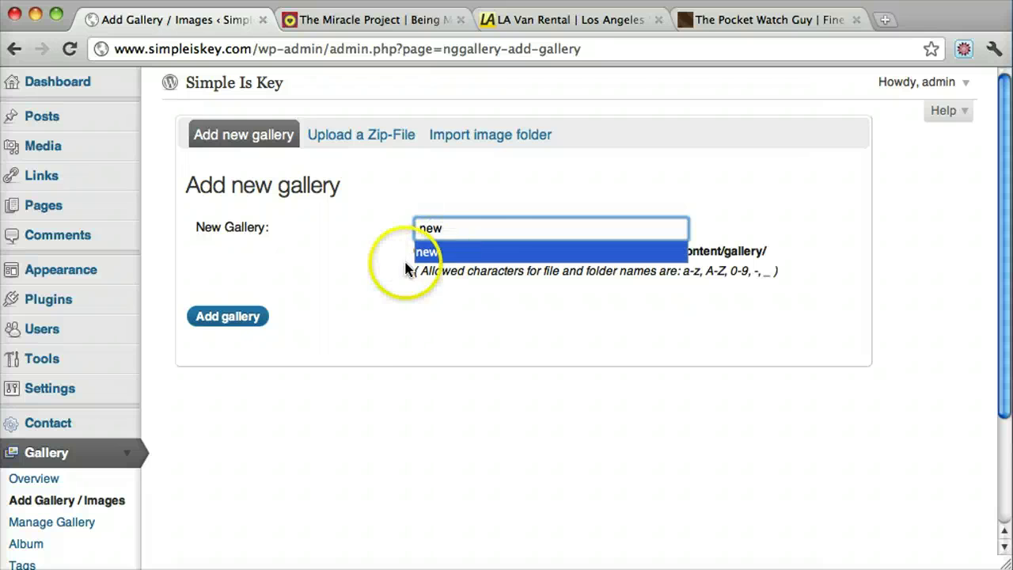
click(338, 264)
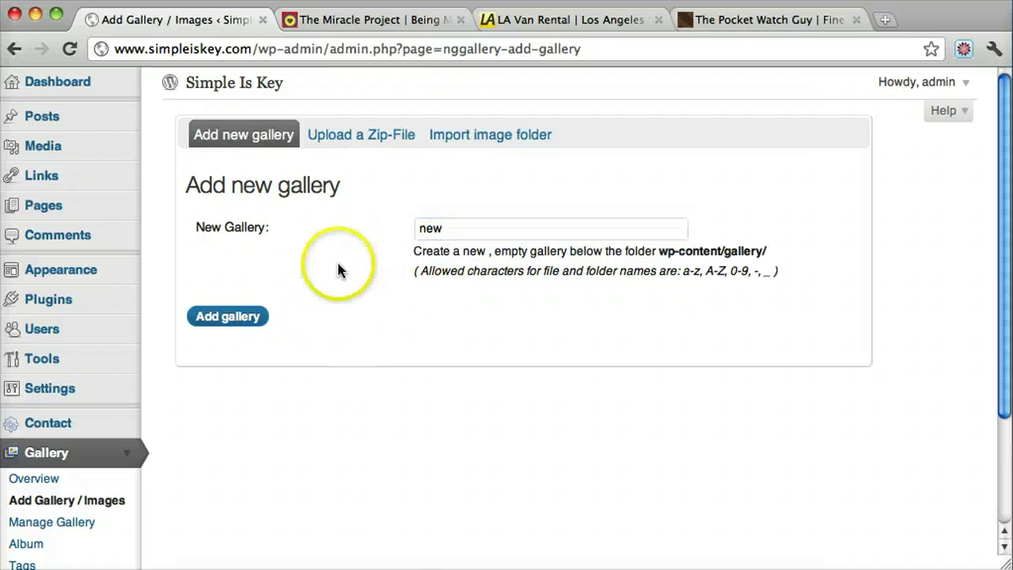
click(228, 316)
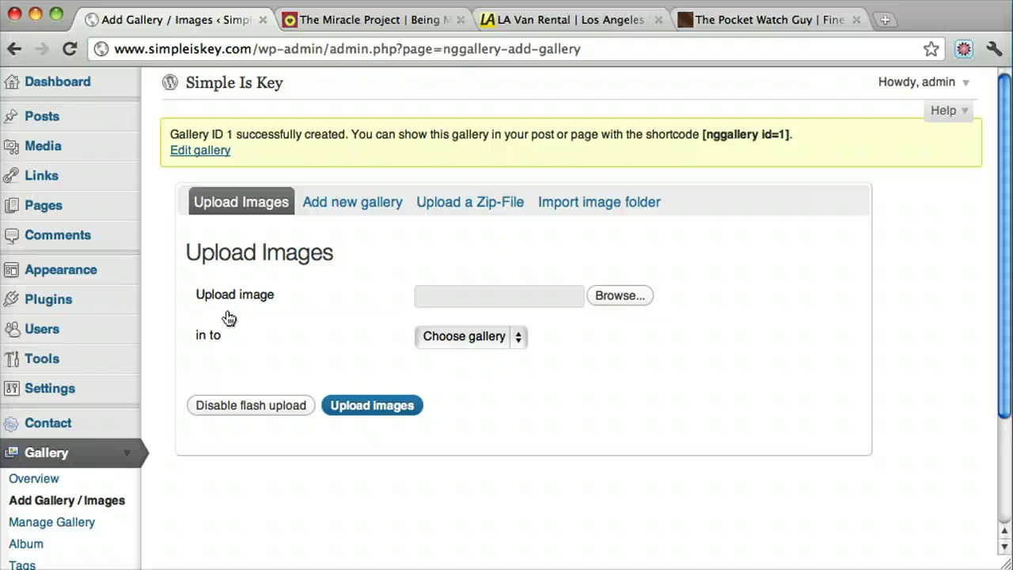
Upload pop.jpg, rio1.jpg, vio1.jpg, jack.jpg and people.jpg into gallery '1 - new'.
click(497, 336)
click(474, 351)
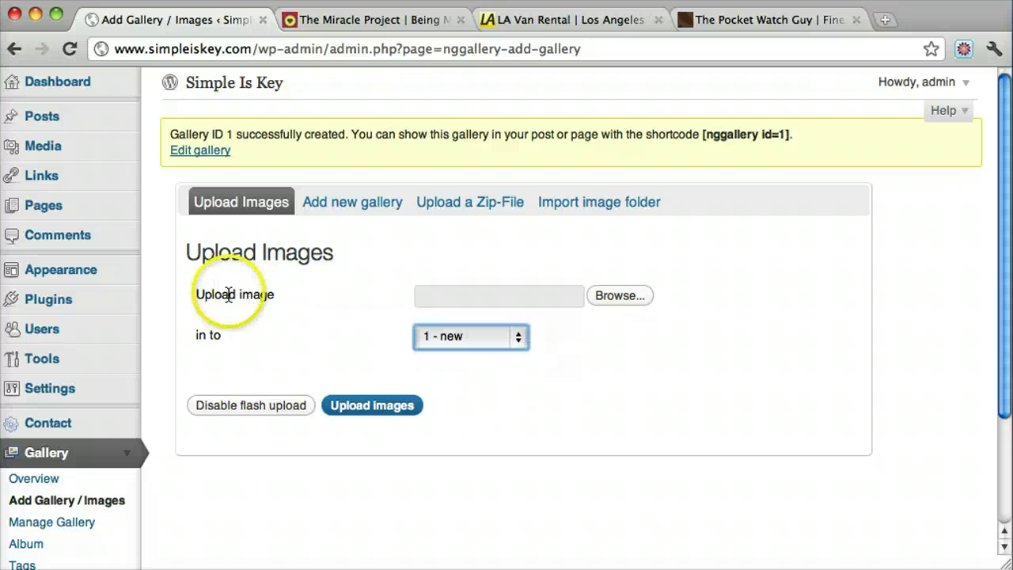
drag(228, 296, 296, 293)
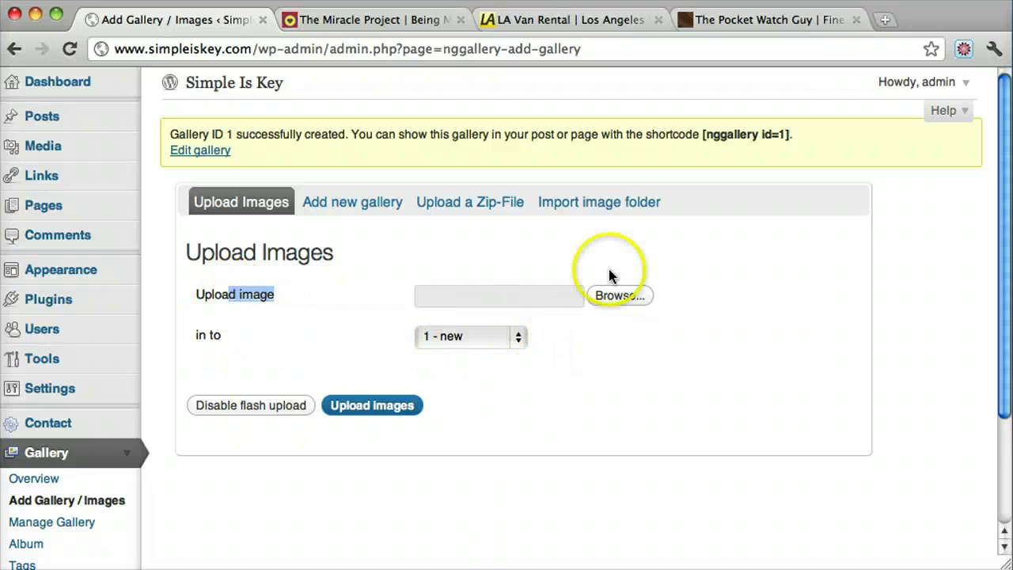
click(625, 293)
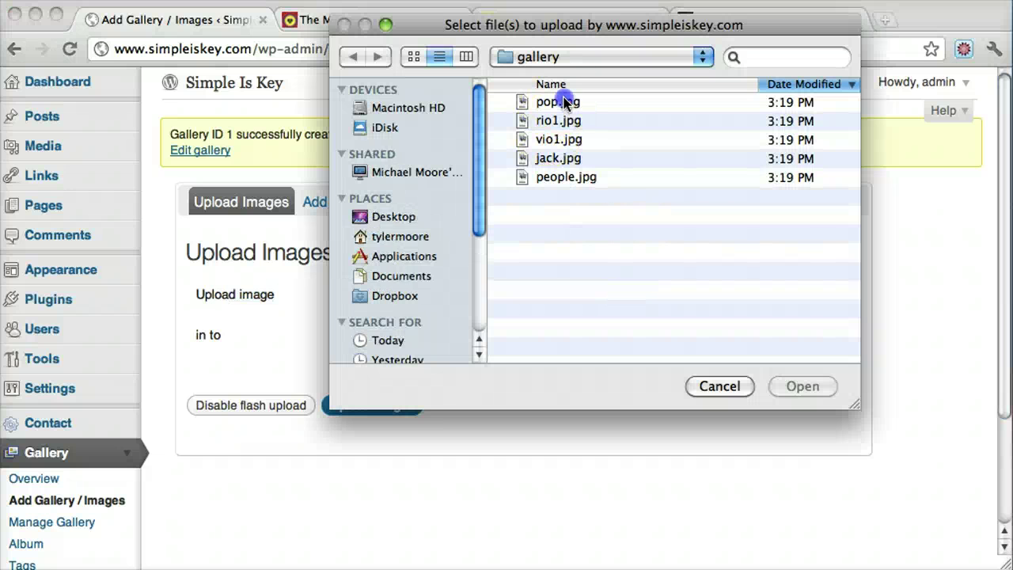
click(561, 101)
shift+click(572, 179)
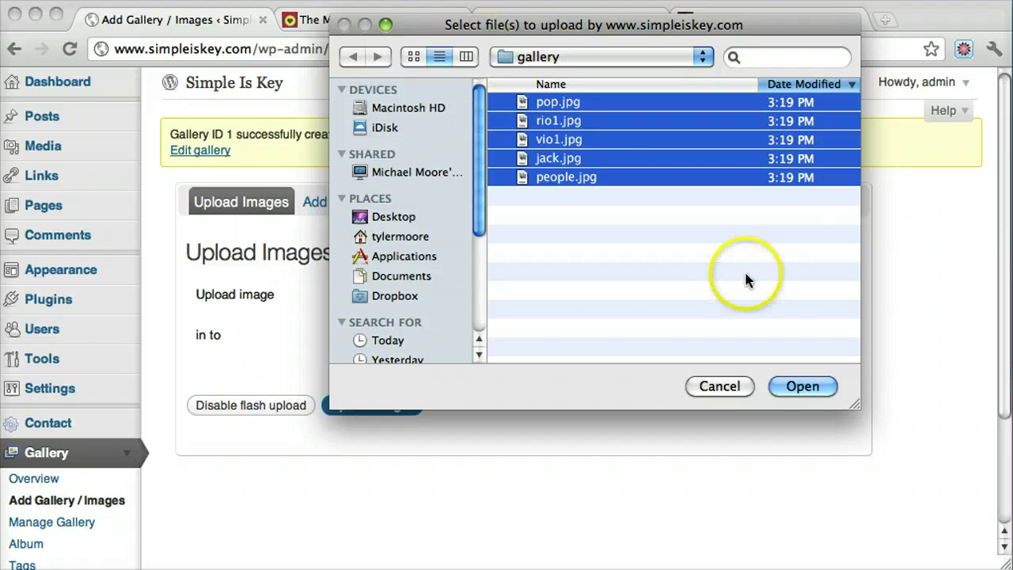
click(803, 386)
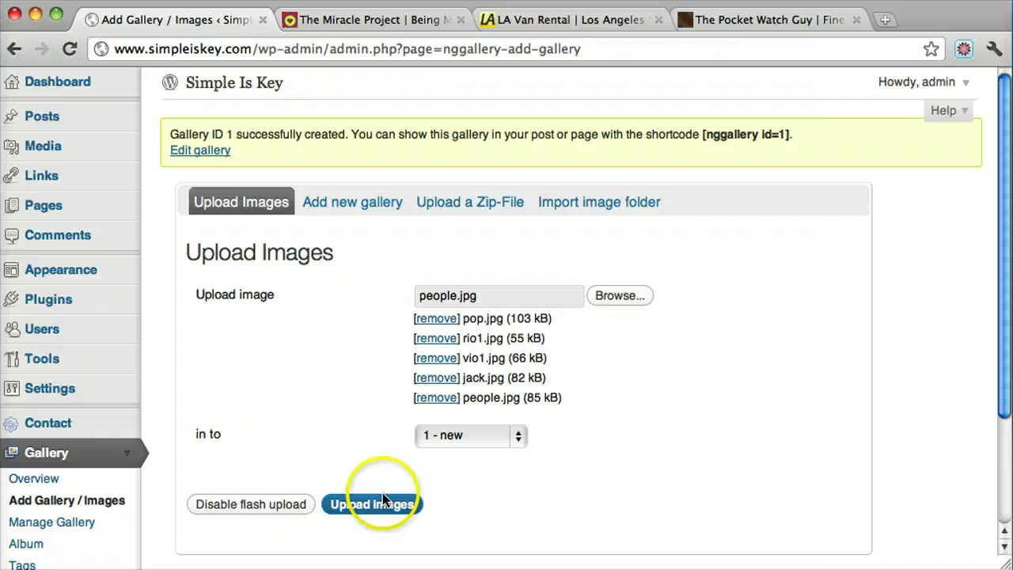
click(408, 507)
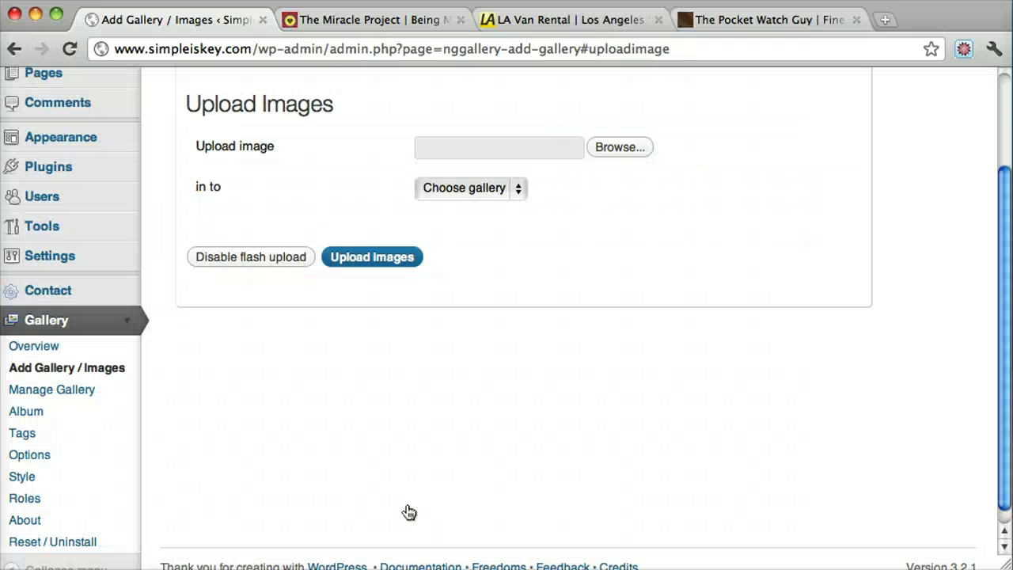
Close The Miracle Project, LA Van Rental and Pocket Watch Guy tabs.
scroll(407, 511, up, 3)
click(354, 356)
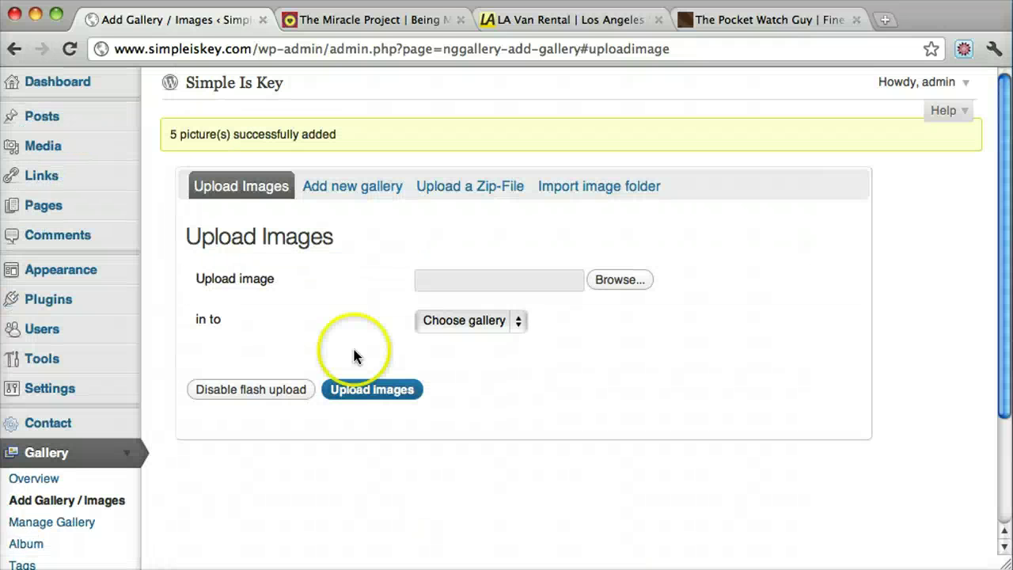
click(461, 20)
click(461, 20)
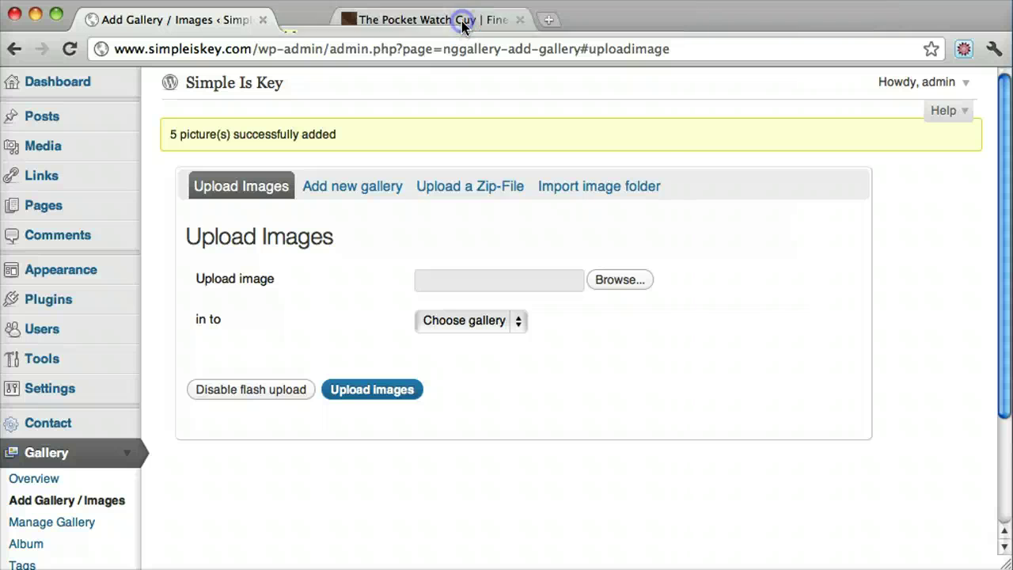
click(461, 20)
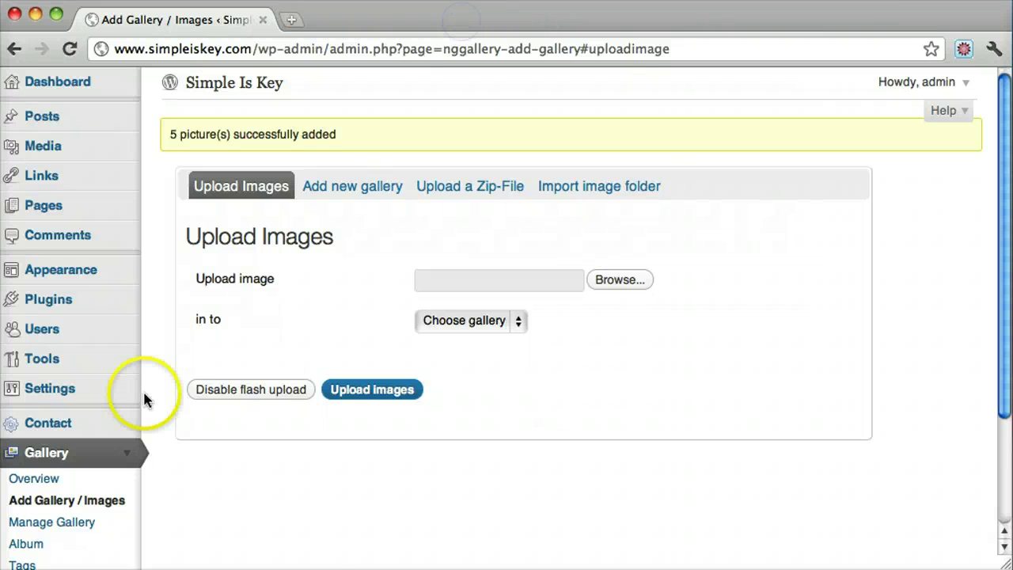
Open the JJ NextGen JQuery Slider plugin's website from the installed plugins list.
click(67, 305)
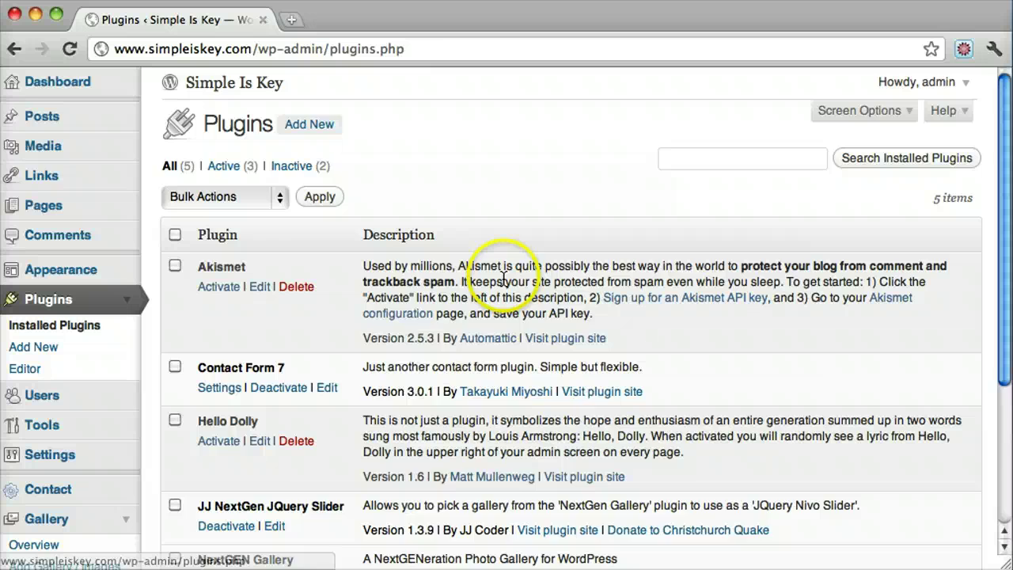
scroll(506, 261, down, 5)
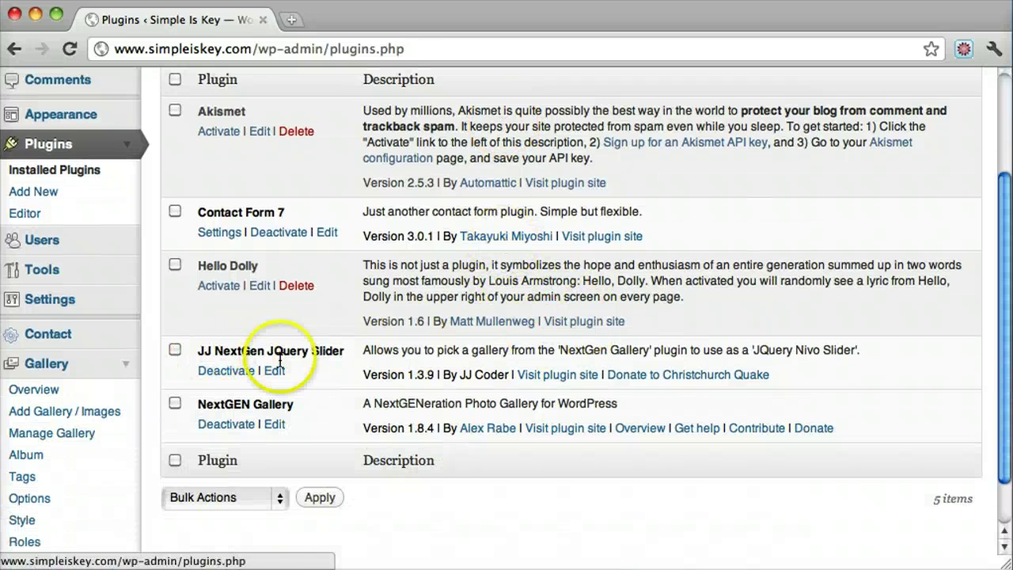
click(556, 378)
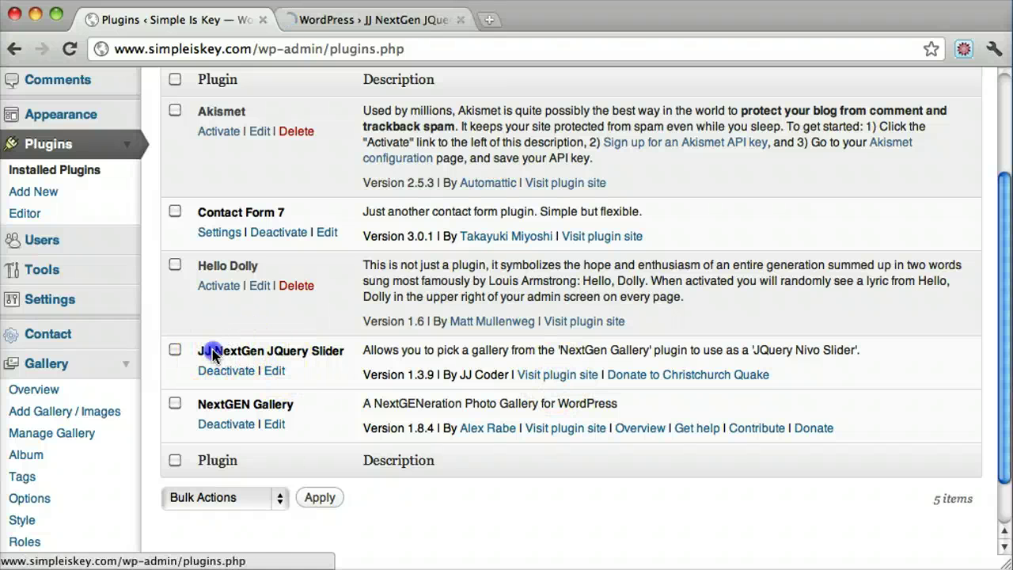
Select the second example shortcode in the slider plugin page's Shortcodes section, then return to admin.
click(388, 20)
scroll(595, 283, down, 10)
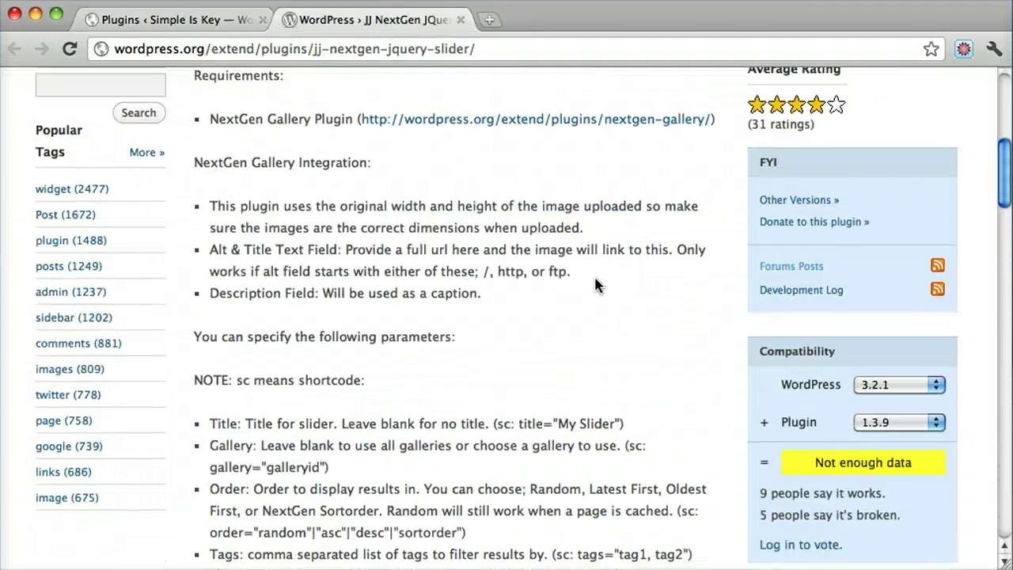
scroll(594, 283, up, 3)
scroll(594, 284, down, 9)
scroll(595, 283, down, 6)
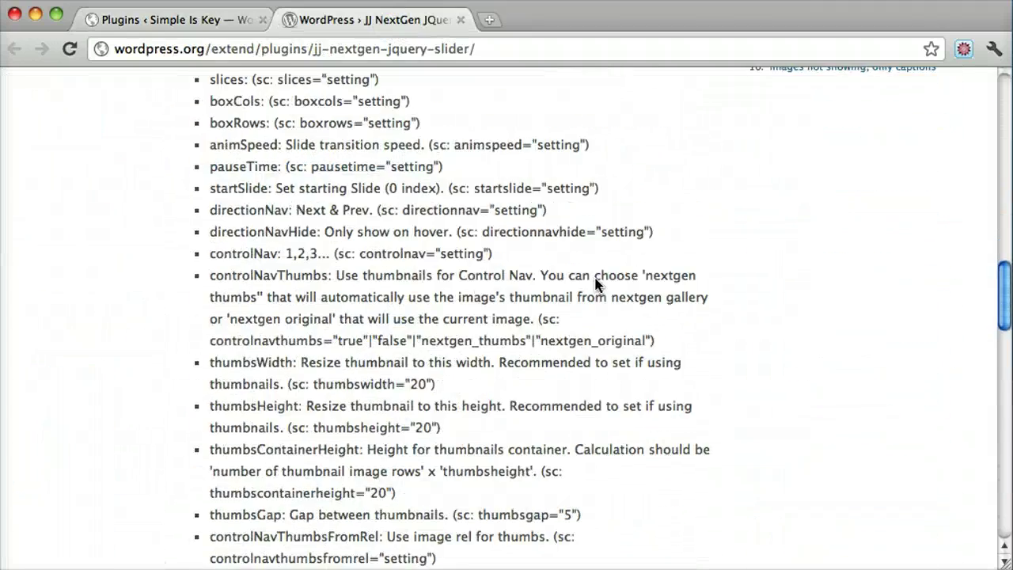
scroll(595, 283, down, 5)
scroll(595, 283, down, 11)
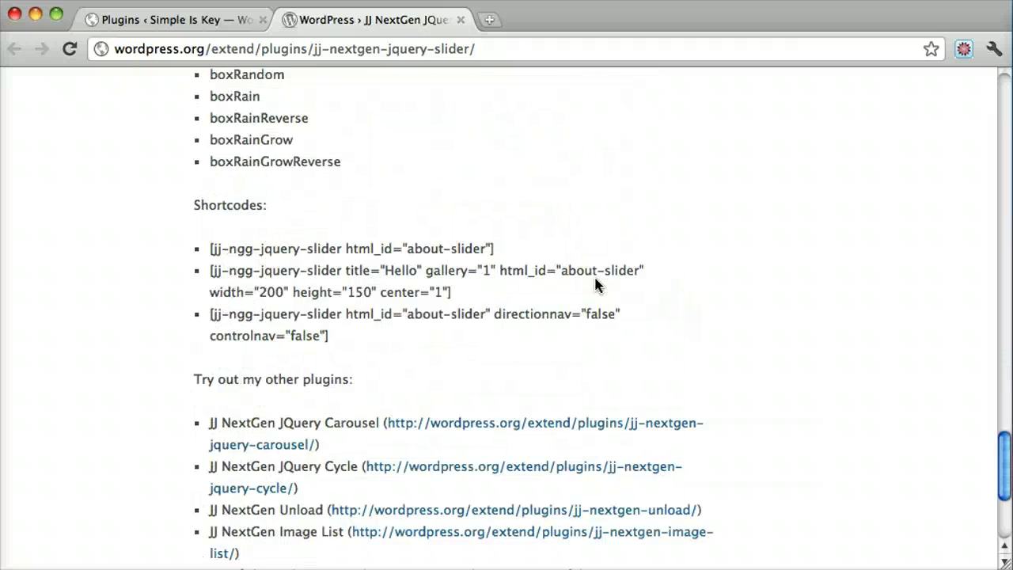
scroll(595, 284, up, 4)
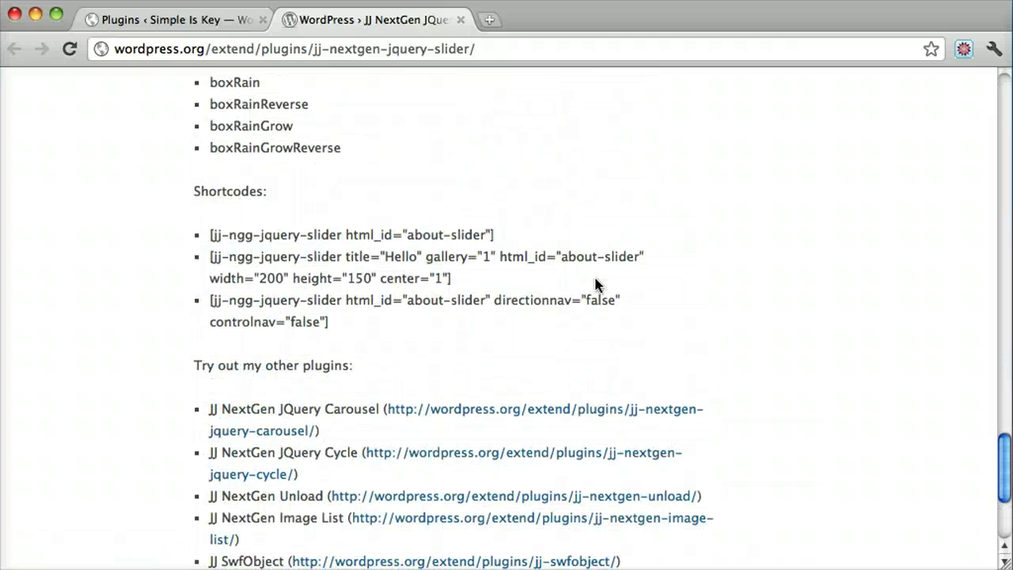
drag(210, 255, 448, 281)
key(super+c)
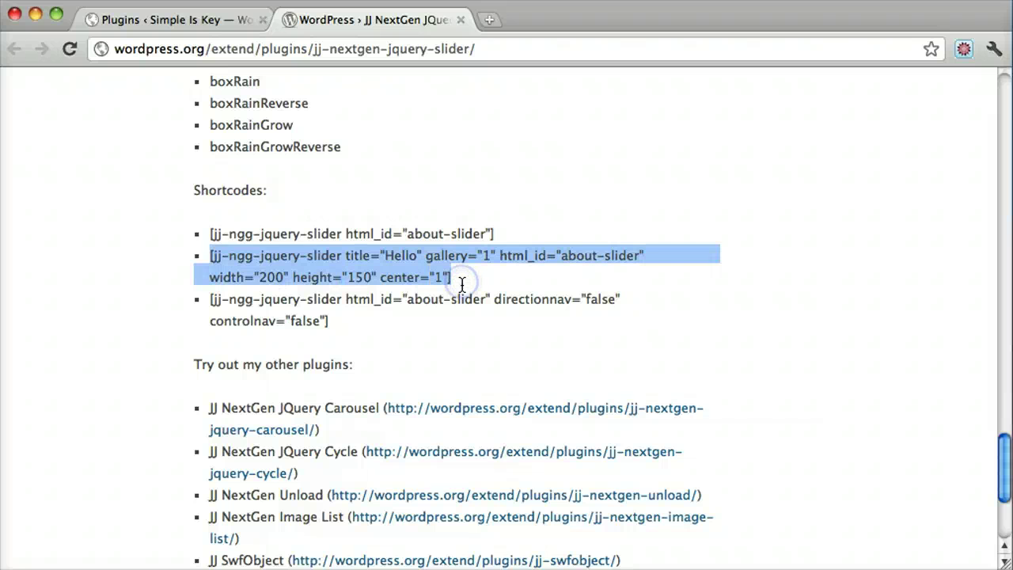
click(225, 11)
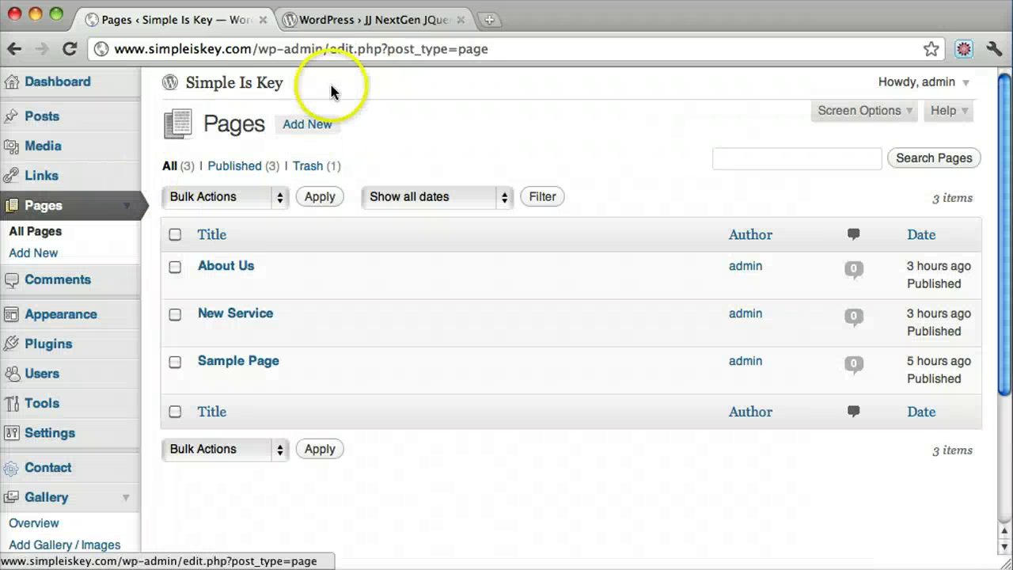
Create a new page titled 'Gallery' and paste the jj-ngg-jquery-slider shortcode into its body.
click(317, 129)
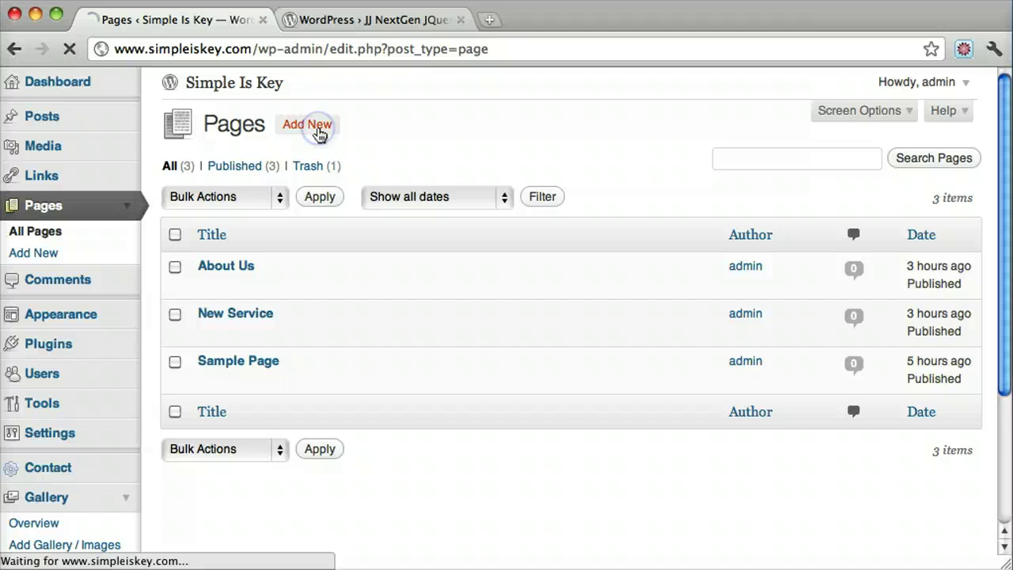
text(Gal)
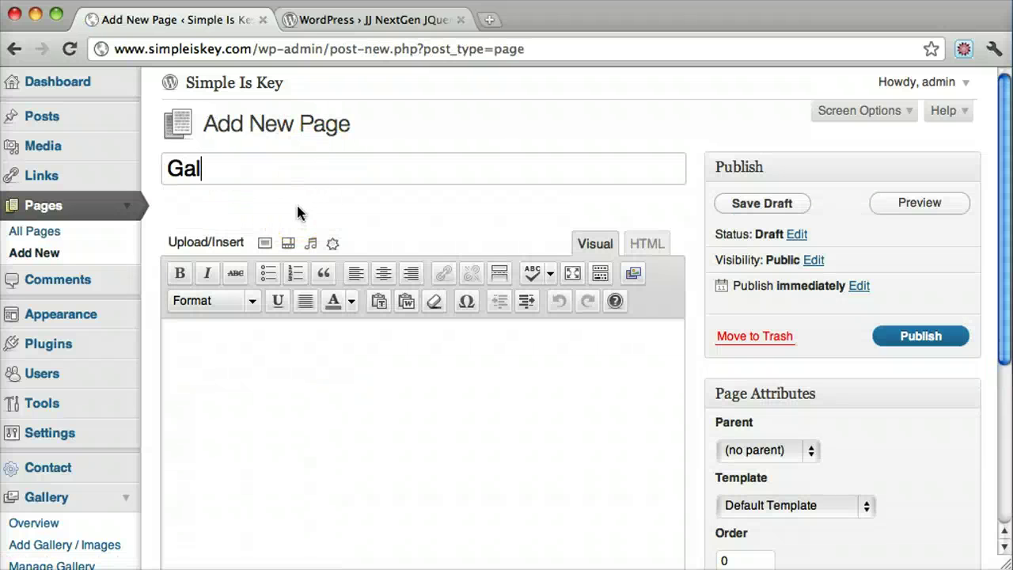
text(lery)
click(388, 389)
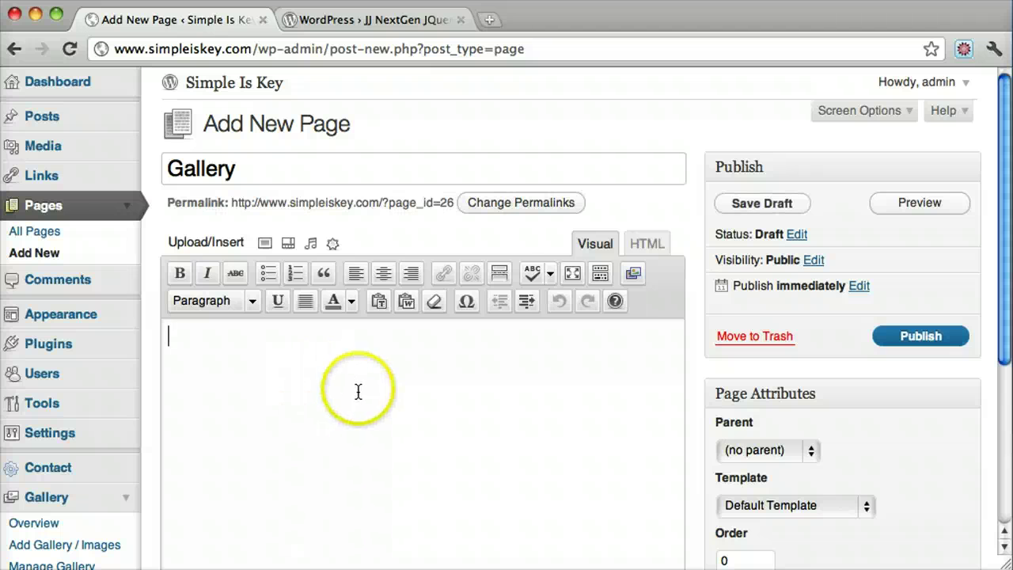
key(super+v)
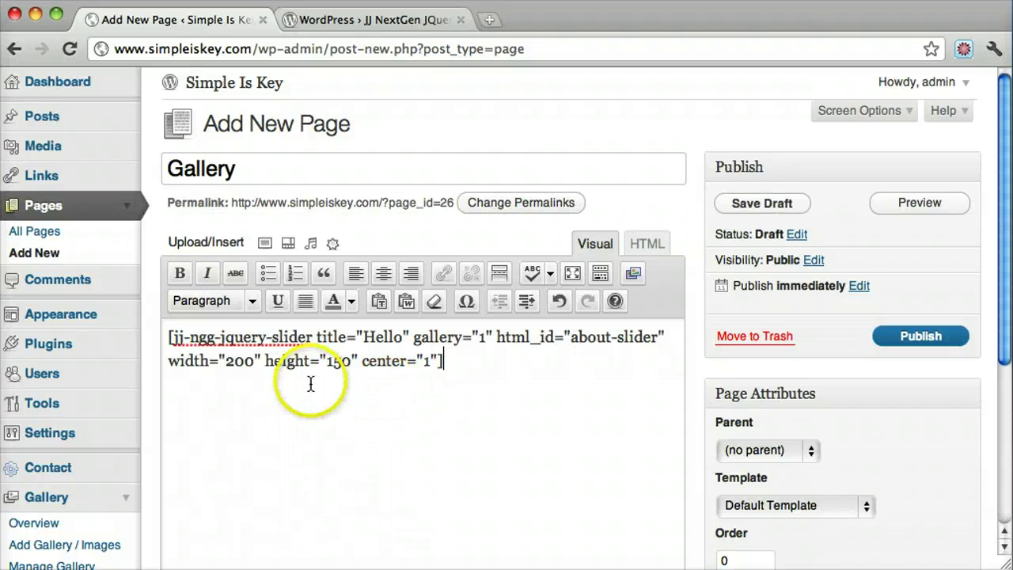
Review the shortcode's gallery, html_id and width attributes.
click(315, 336)
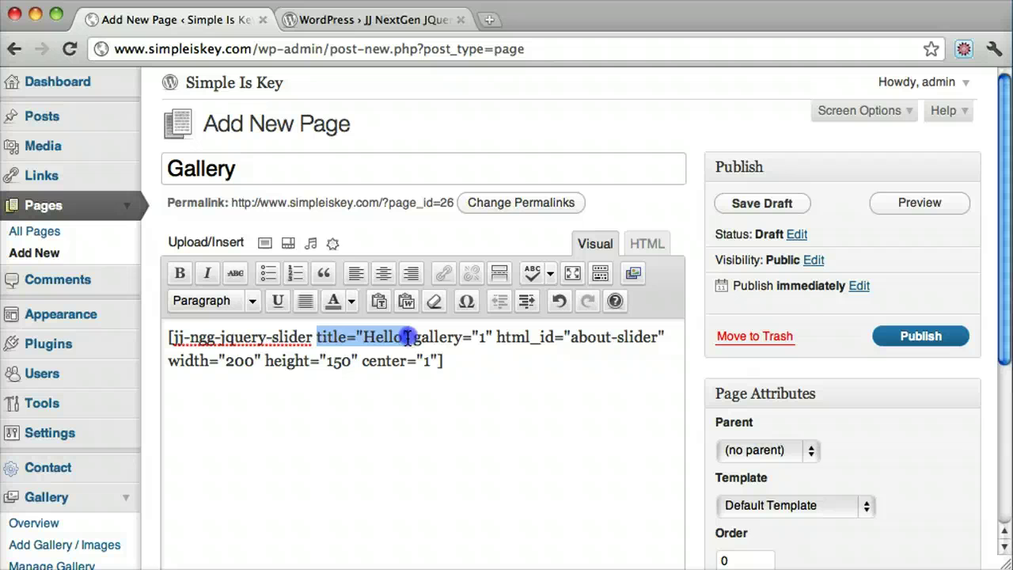
drag(412, 339, 489, 339)
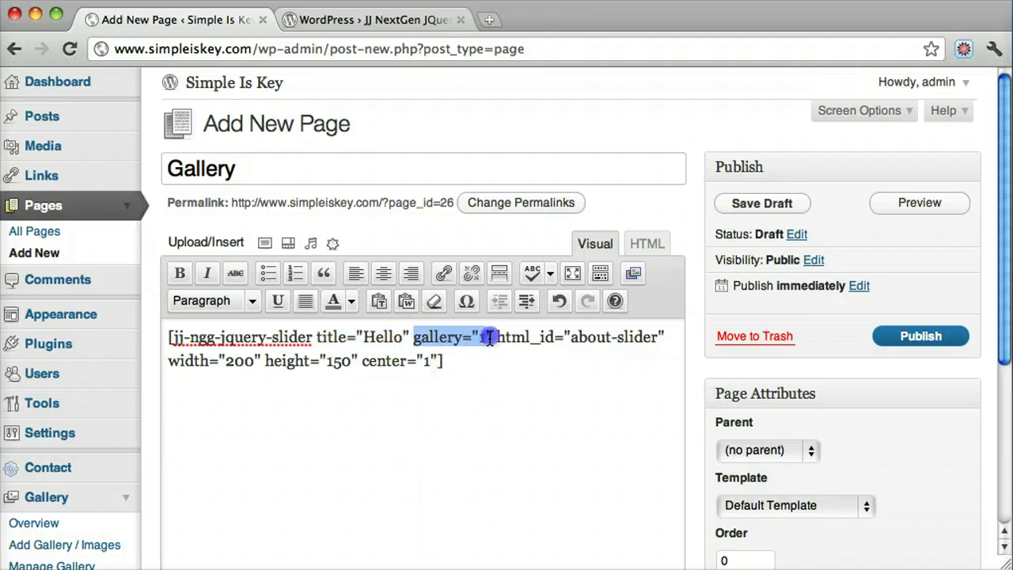
scroll(68, 447, down, 5)
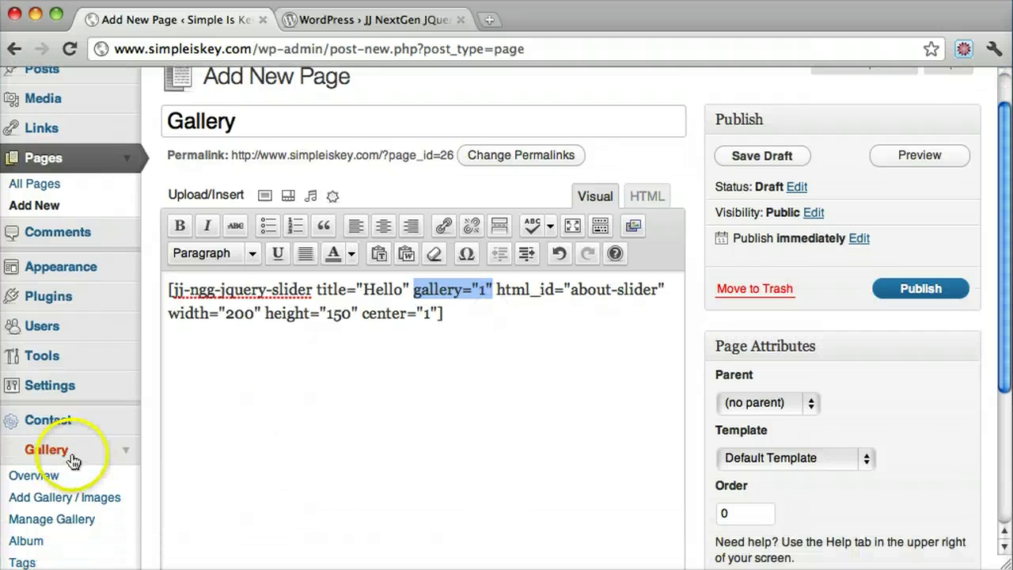
scroll(131, 290, up, 3)
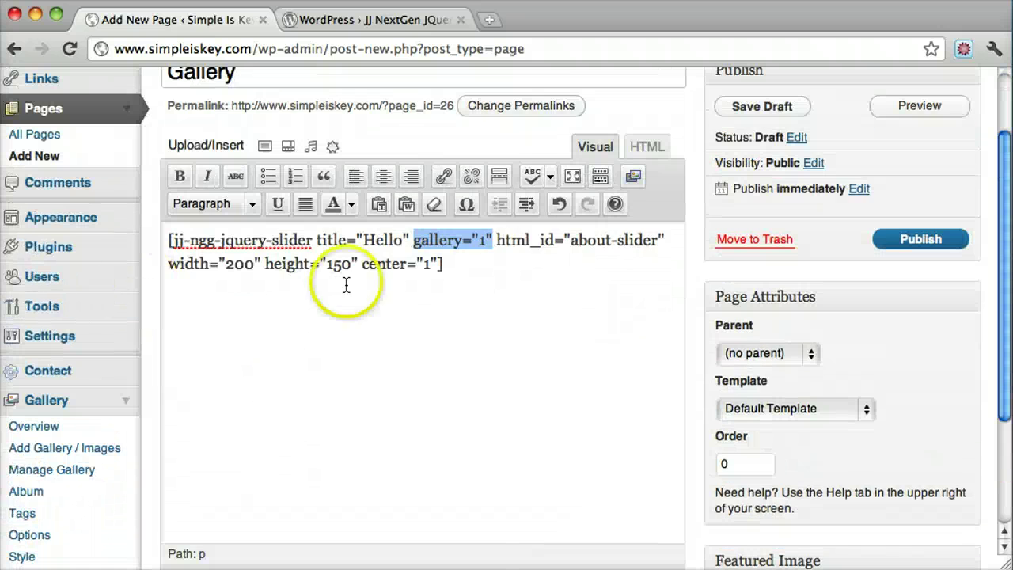
drag(497, 240, 661, 239)
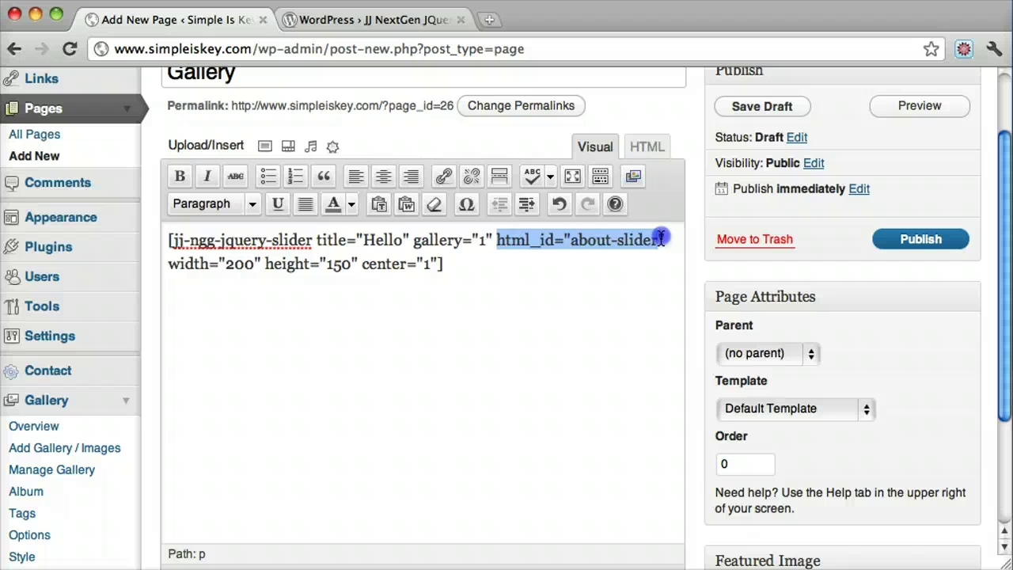
drag(168, 263, 244, 266)
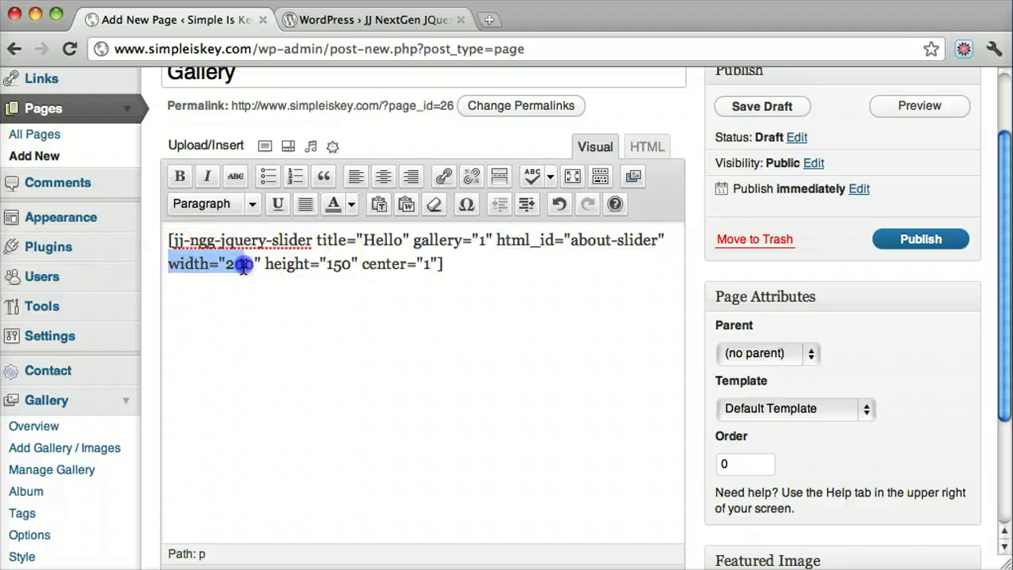
Change the shortcode's width from 200 to 960 and height from 150 to 400.
click(236, 266)
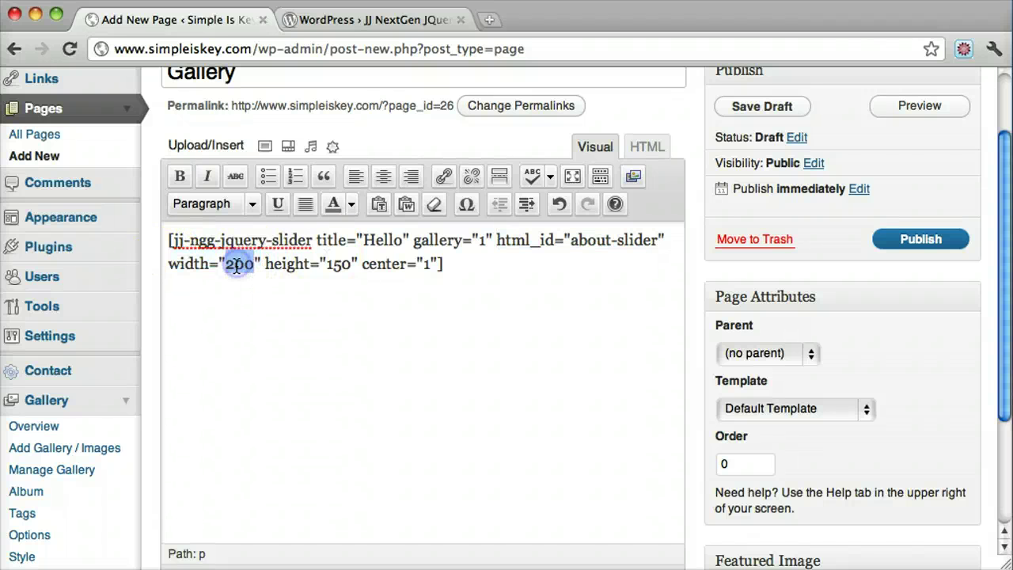
text(960)
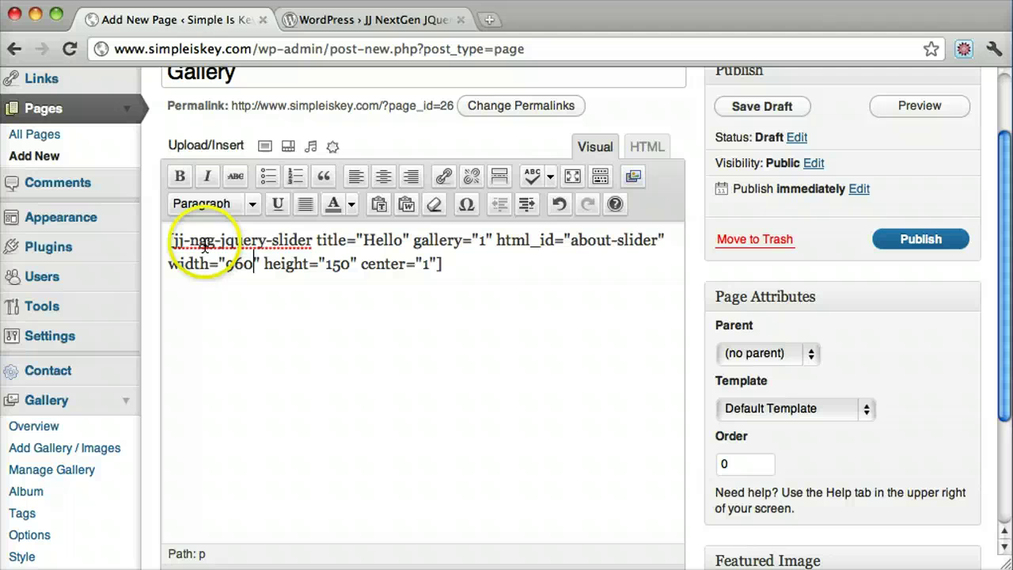
click(253, 265)
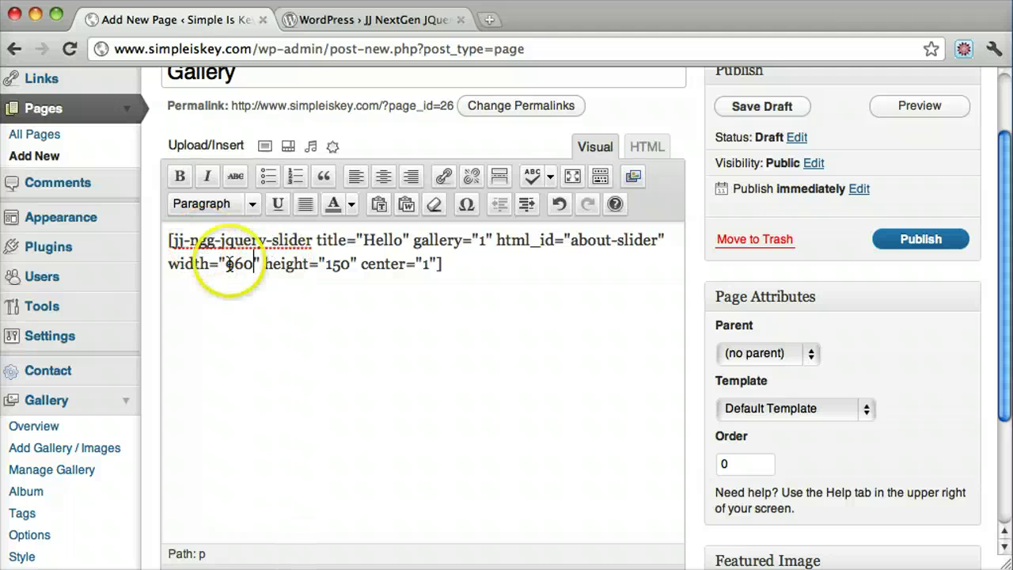
double_click(339, 265)
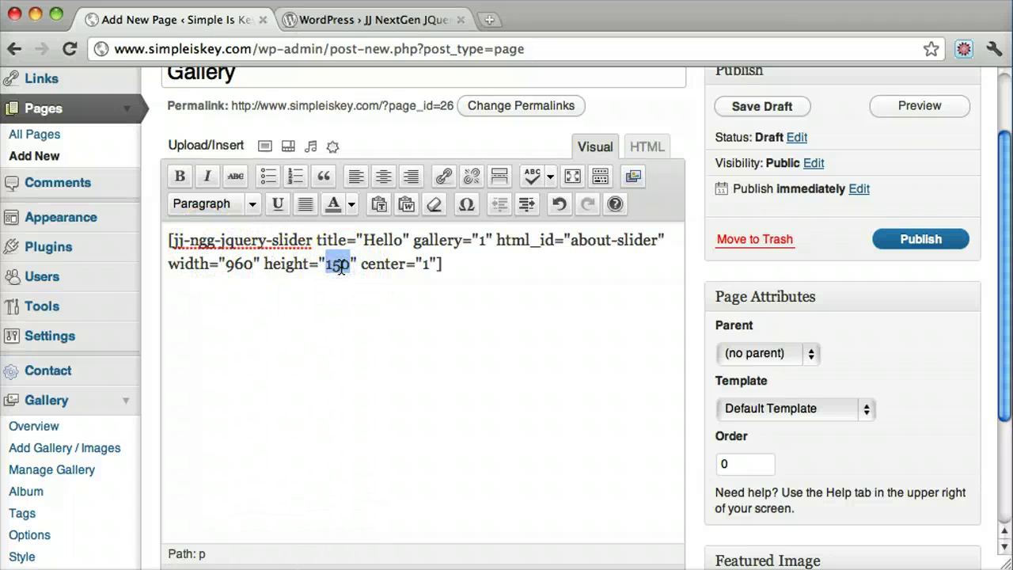
text(40)
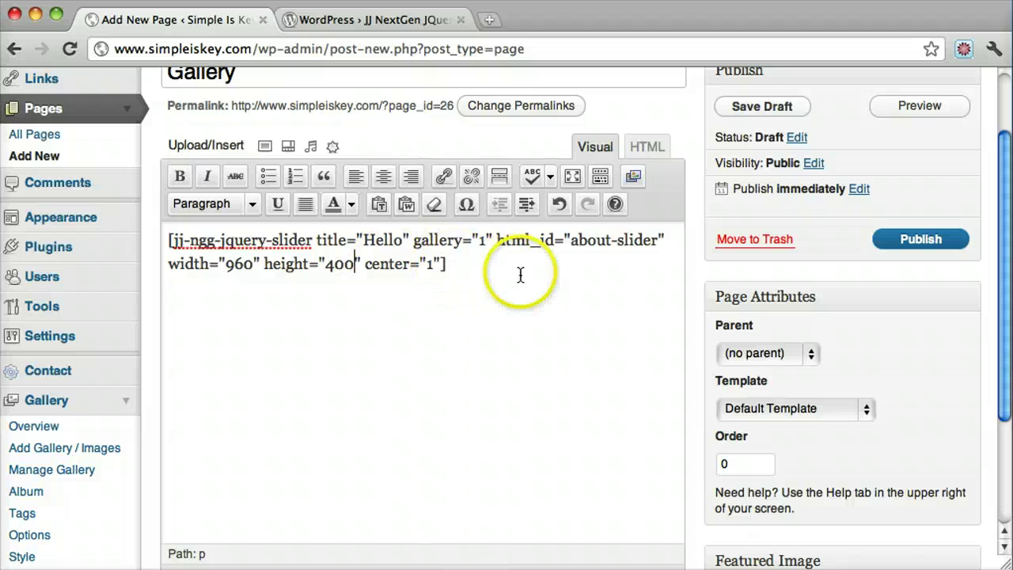
click(489, 277)
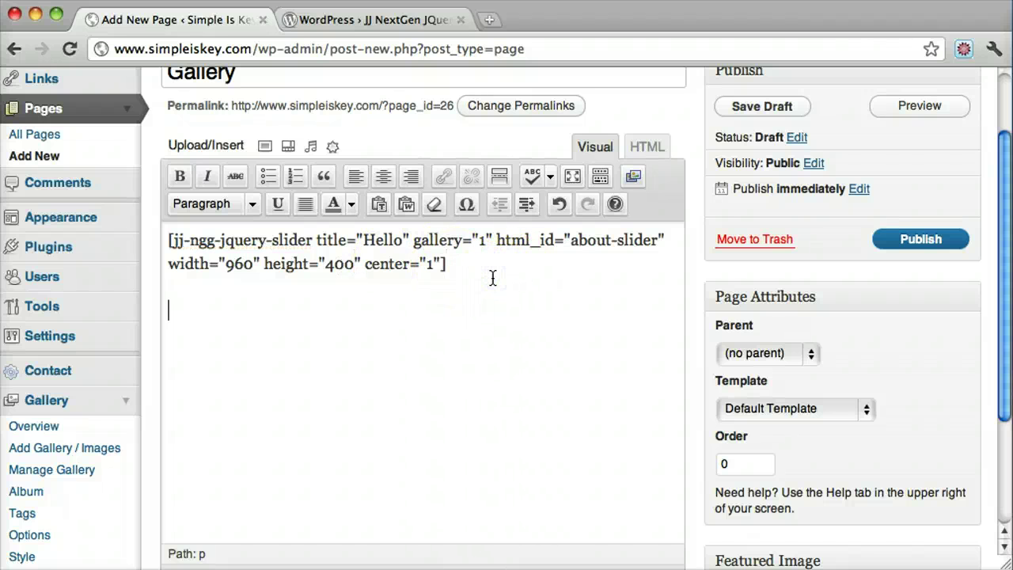
drag(413, 240, 491, 239)
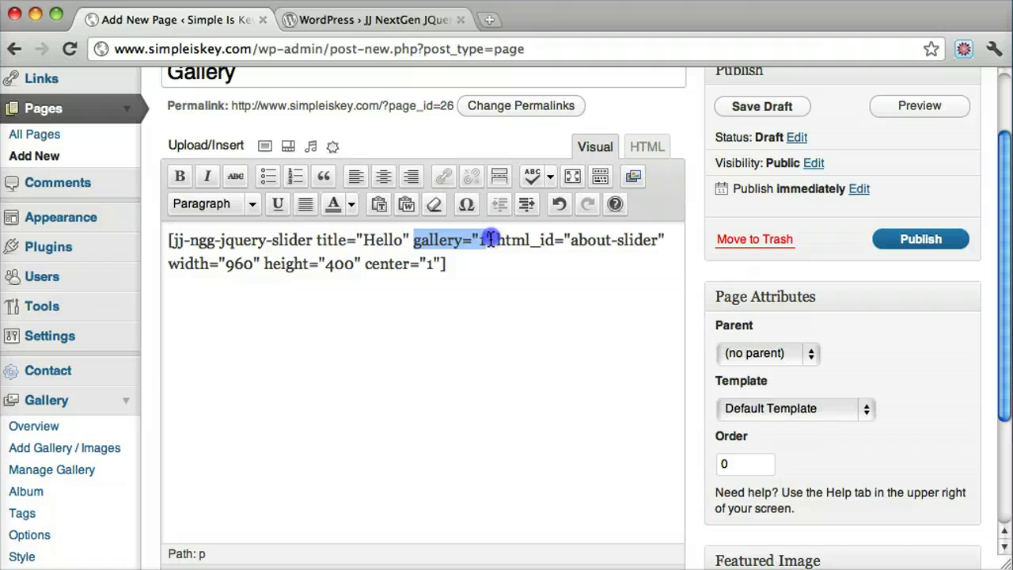
Insert the NextGEN gallery 'new' shortcode through the gallery insertion dialog.
click(315, 350)
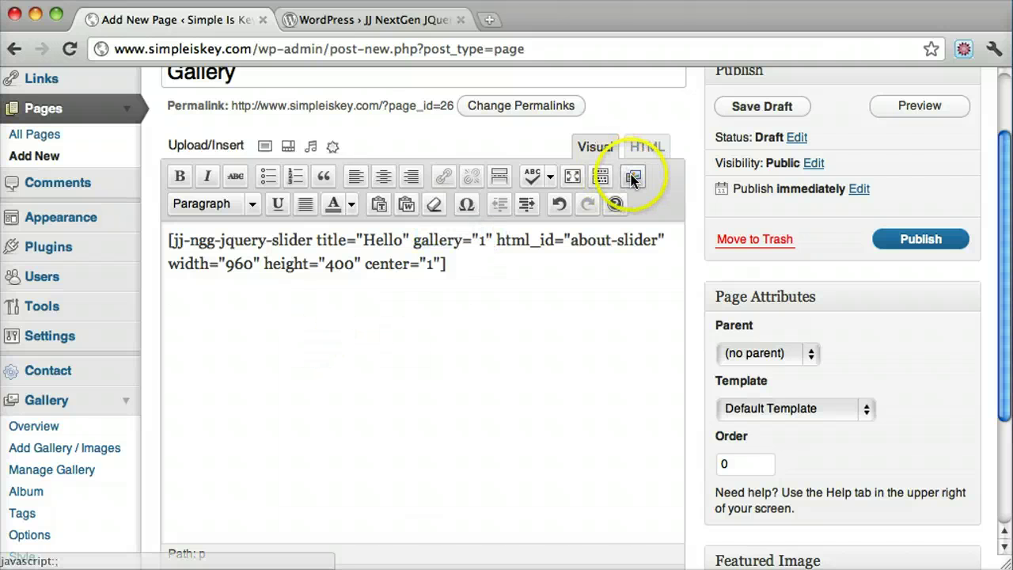
click(633, 176)
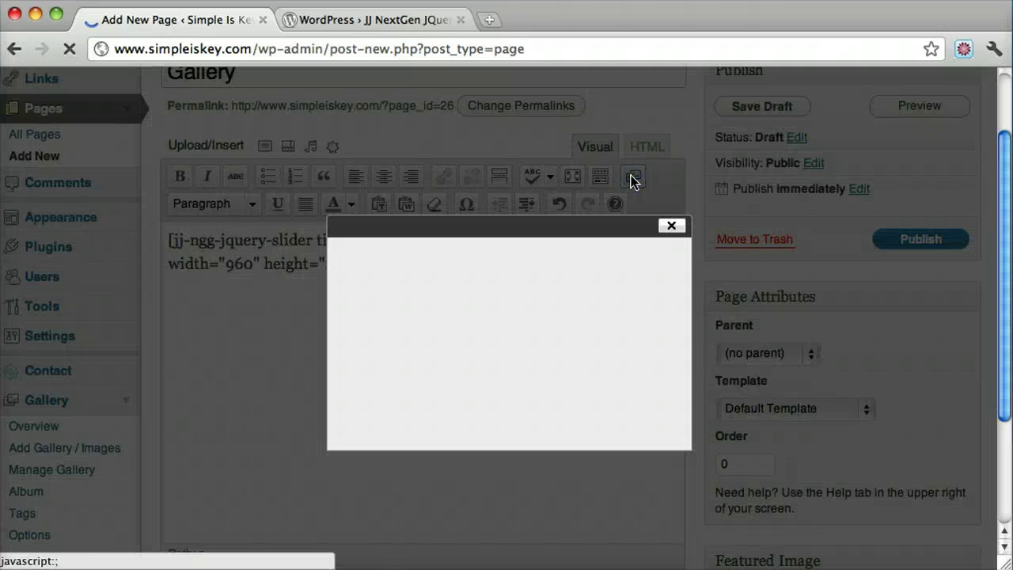
click(588, 294)
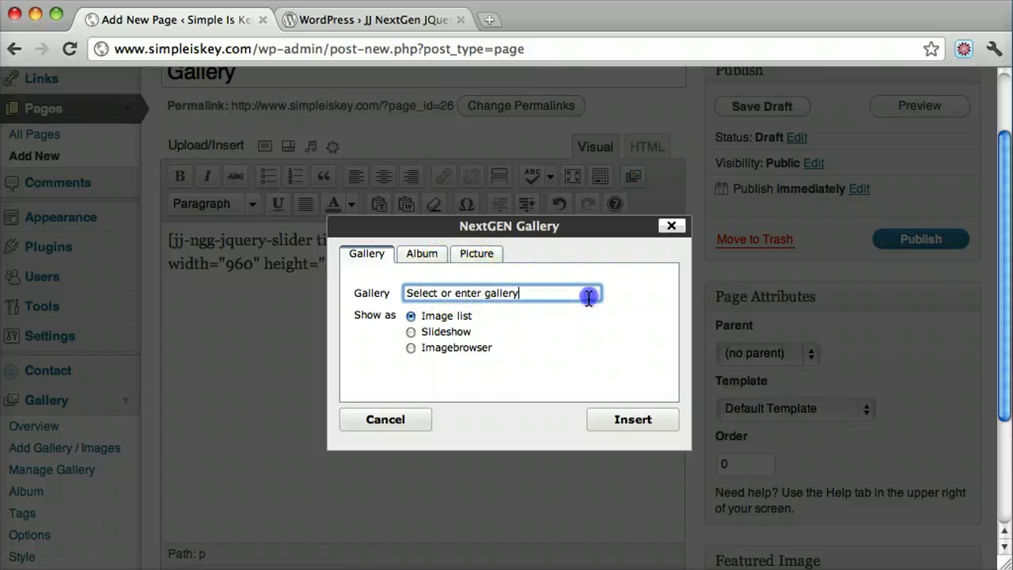
click(479, 312)
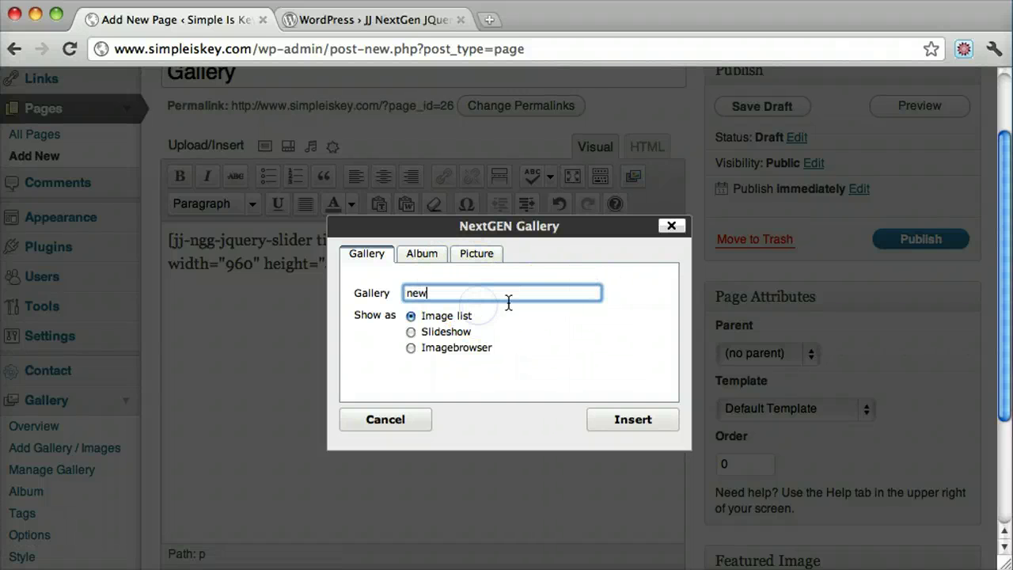
click(606, 418)
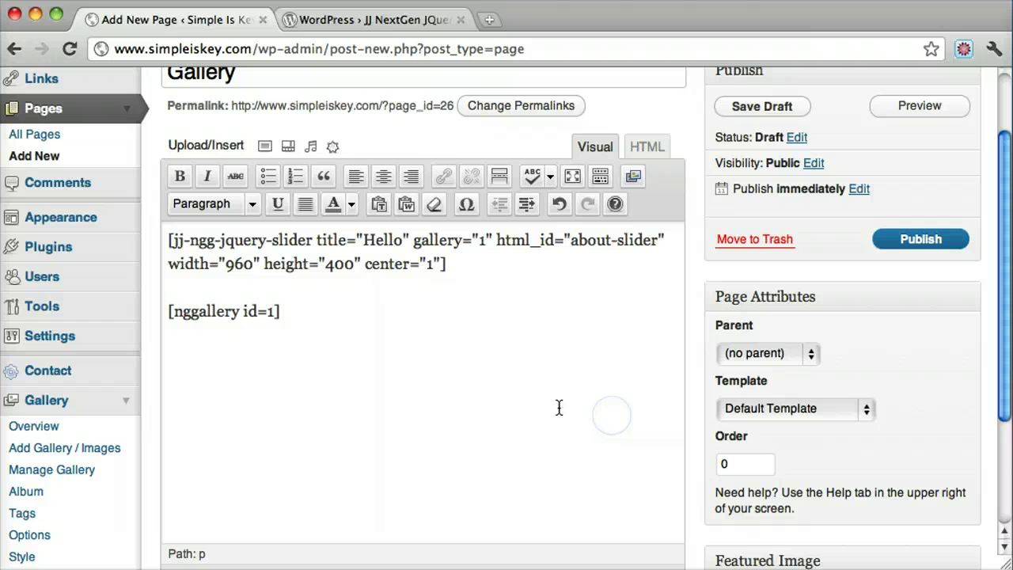
Delete the inserted [nggallery id=1] shortcode, leaving only the slider shortcode.
click(242, 313)
drag(265, 313, 269, 313)
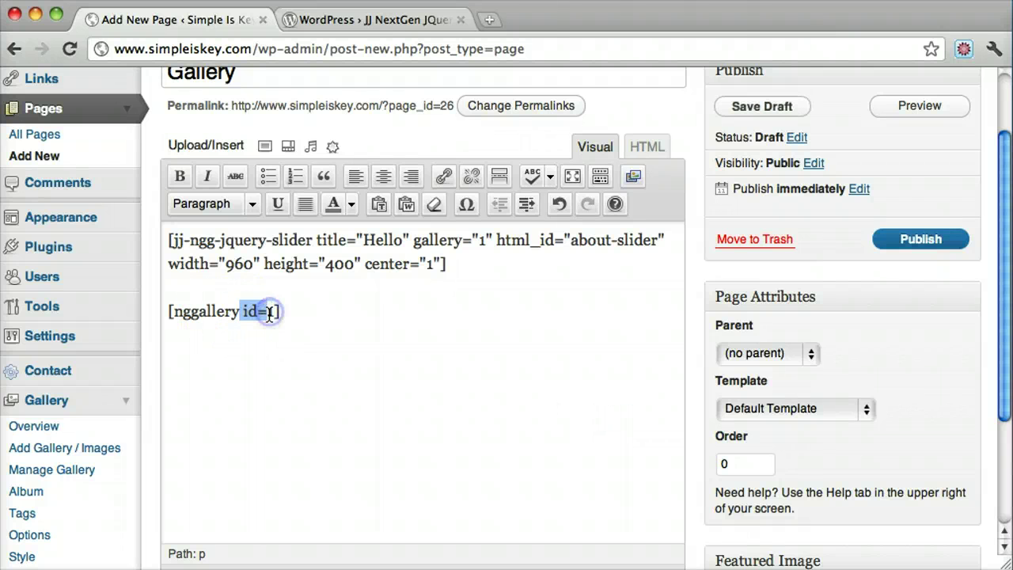
click(269, 313)
click(478, 240)
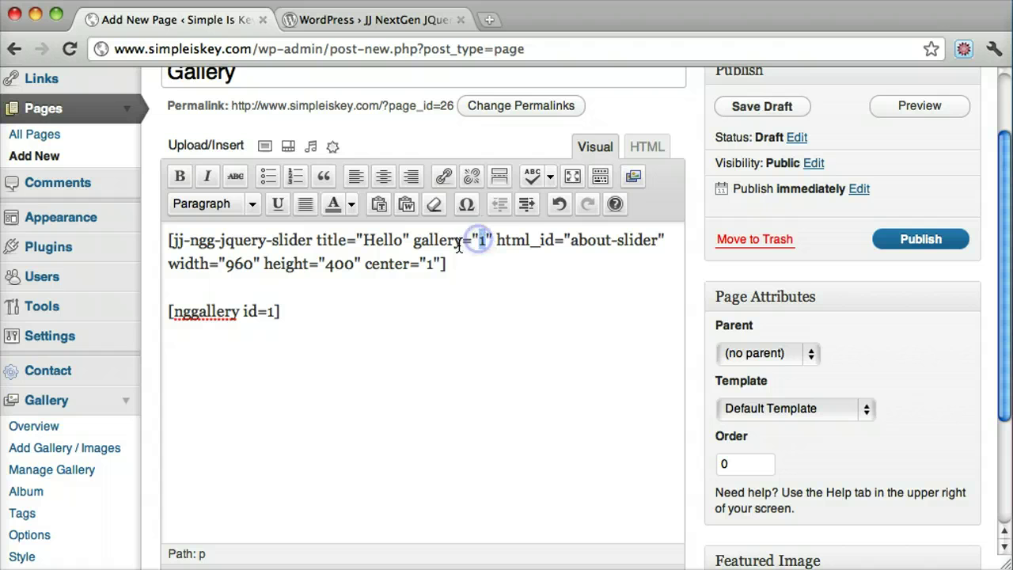
click(282, 310)
click(184, 309)
drag(184, 309, 155, 306)
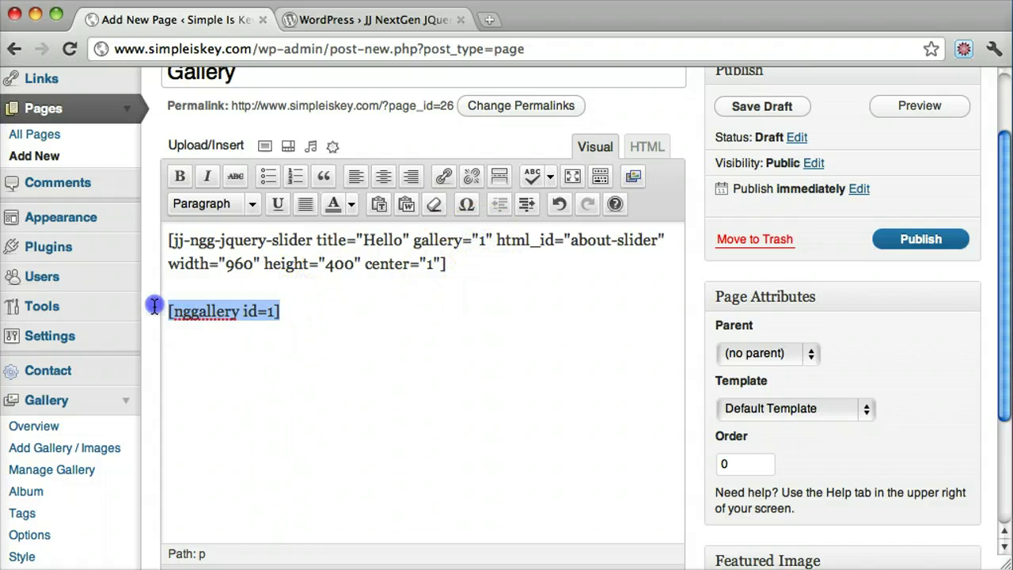
key(BackSpace)
key(BackSpace)
key(BackSpace)
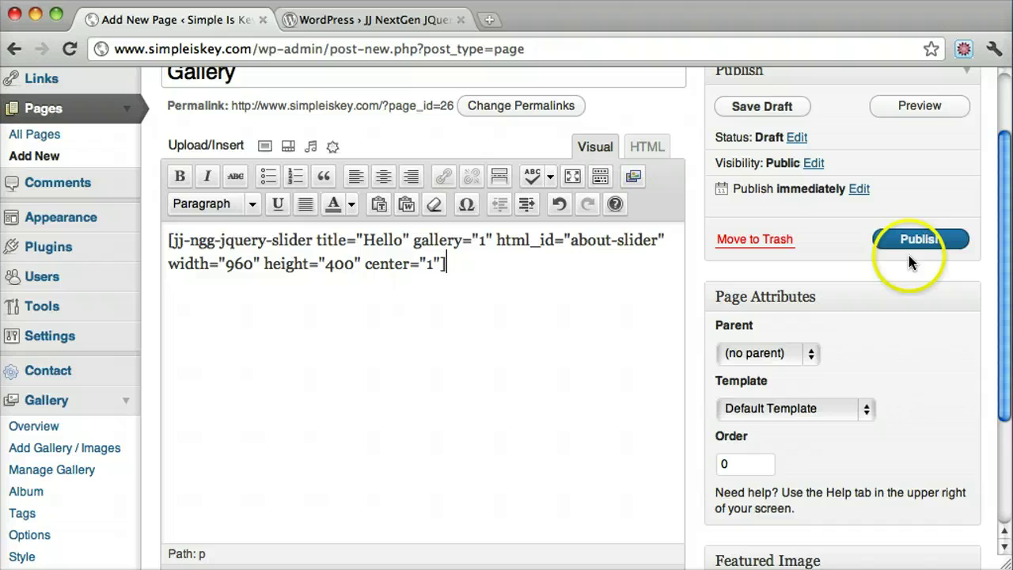
Publish the Gallery page containing the slider shortcode from the Publish box.
scroll(696, 348, up, 2)
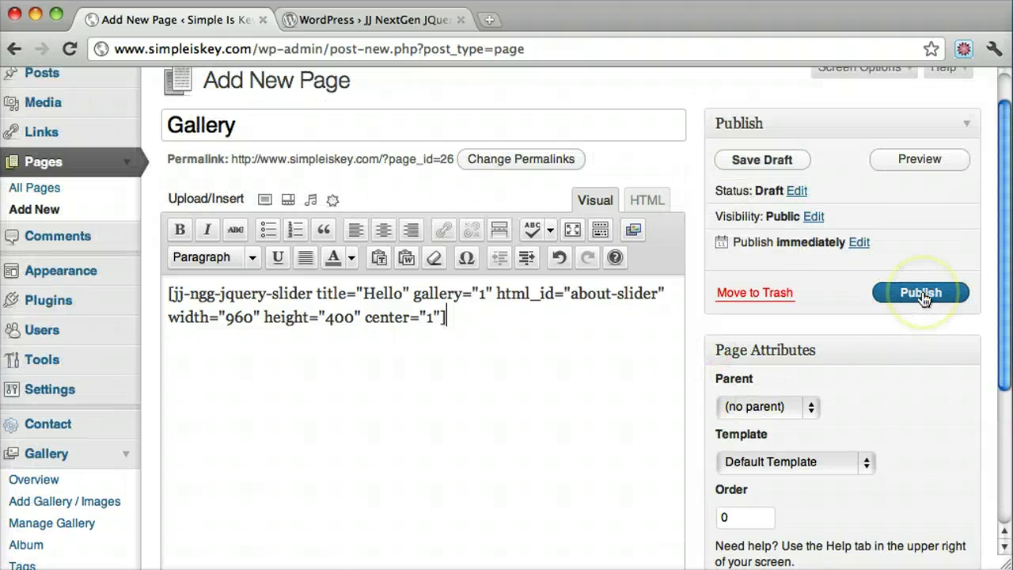
click(922, 294)
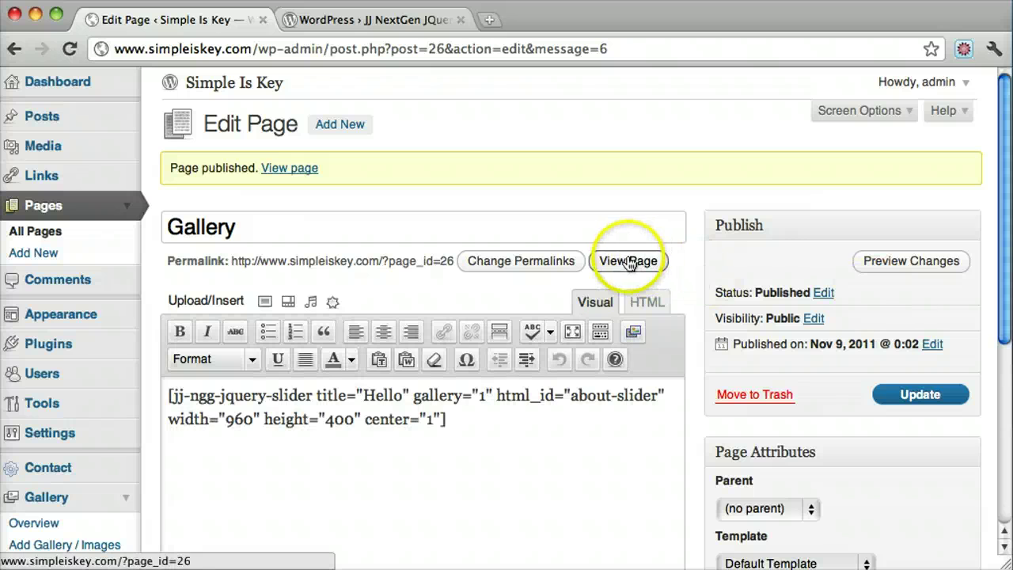
View the live Gallery page in a new tab and find the 'Hello' slider photo.
click(629, 261)
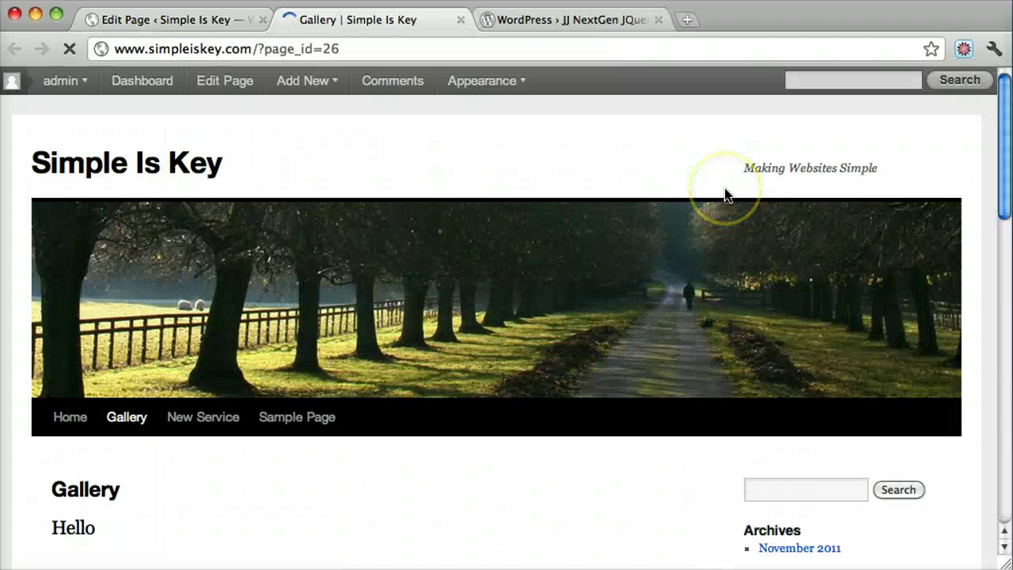
scroll(725, 194, down, 10)
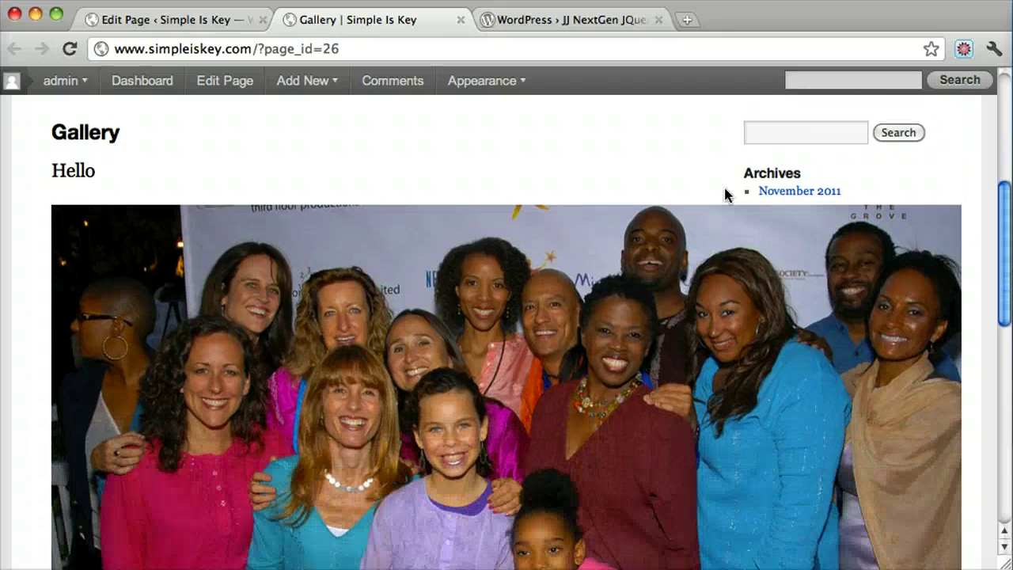
scroll(725, 194, down, 1)
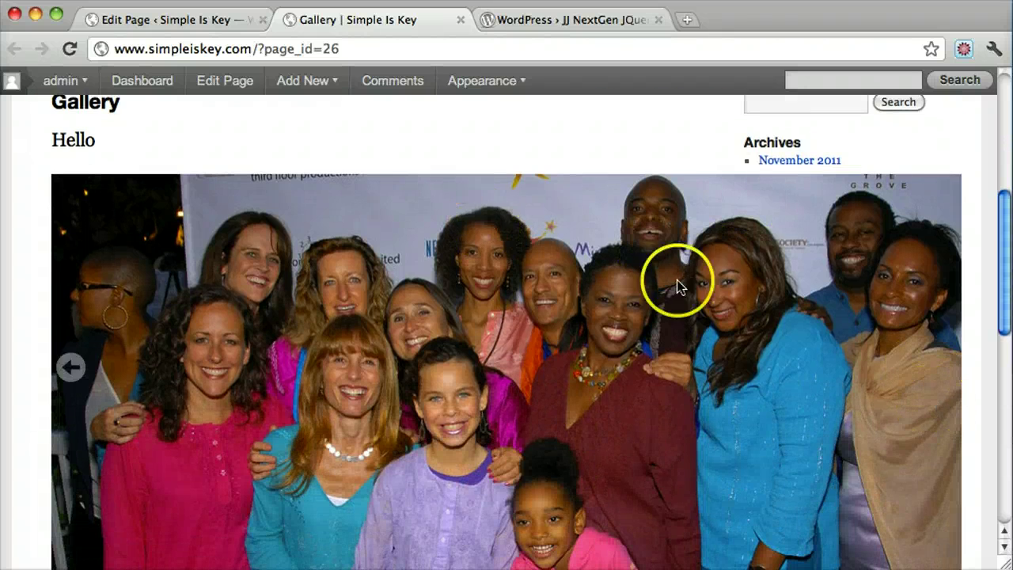
scroll(676, 286, up, 3)
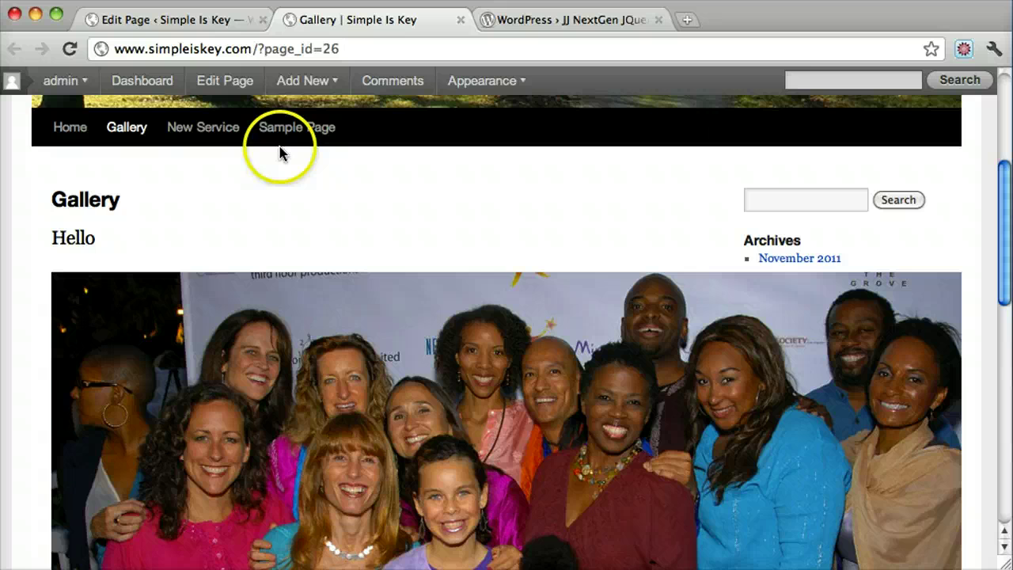
Set the Gallery page template to 'One column, no sidebar' and update the page.
click(223, 84)
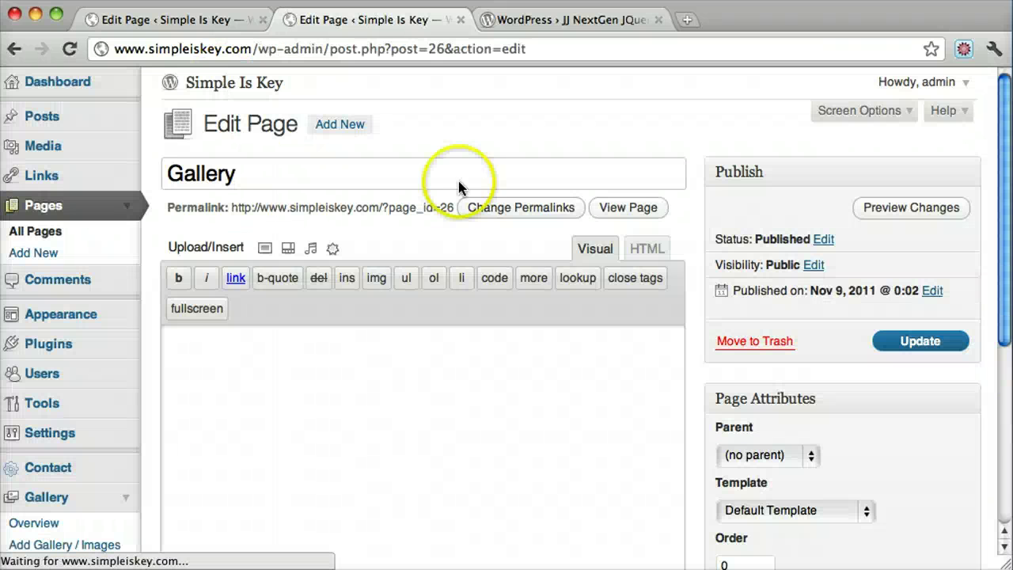
scroll(791, 316, down, 5)
click(869, 352)
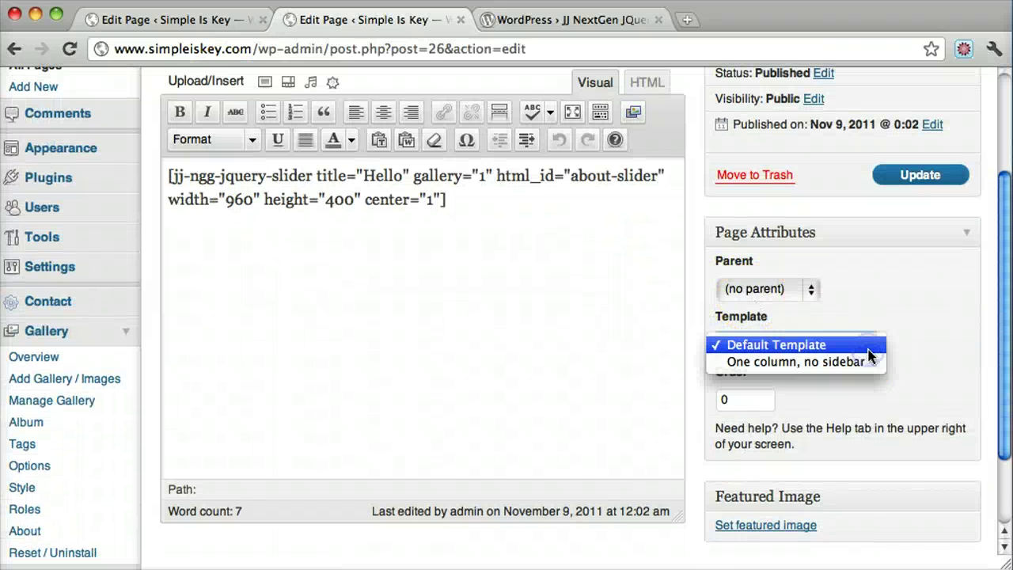
click(836, 362)
click(927, 174)
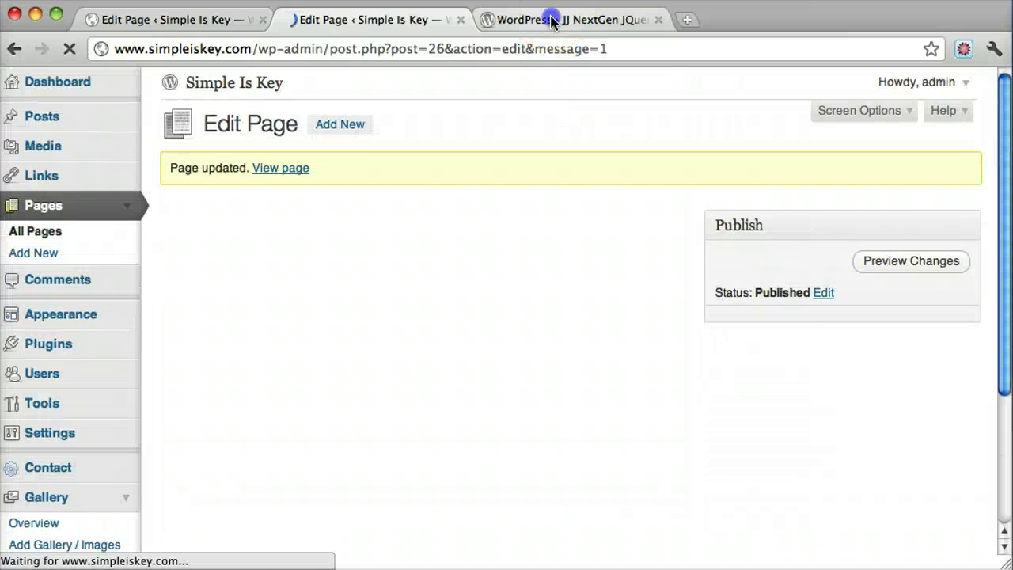
click(552, 19)
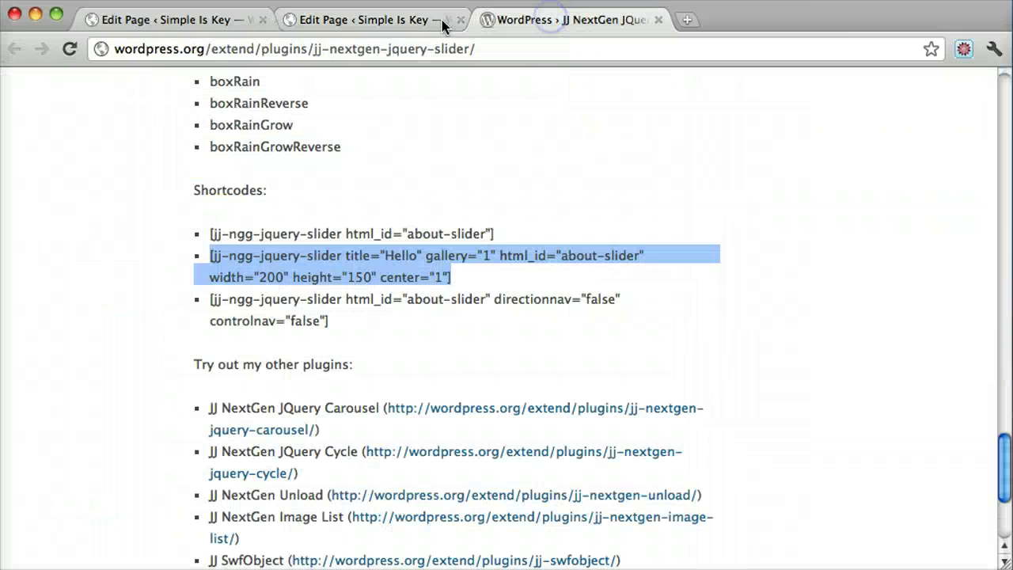
click(328, 21)
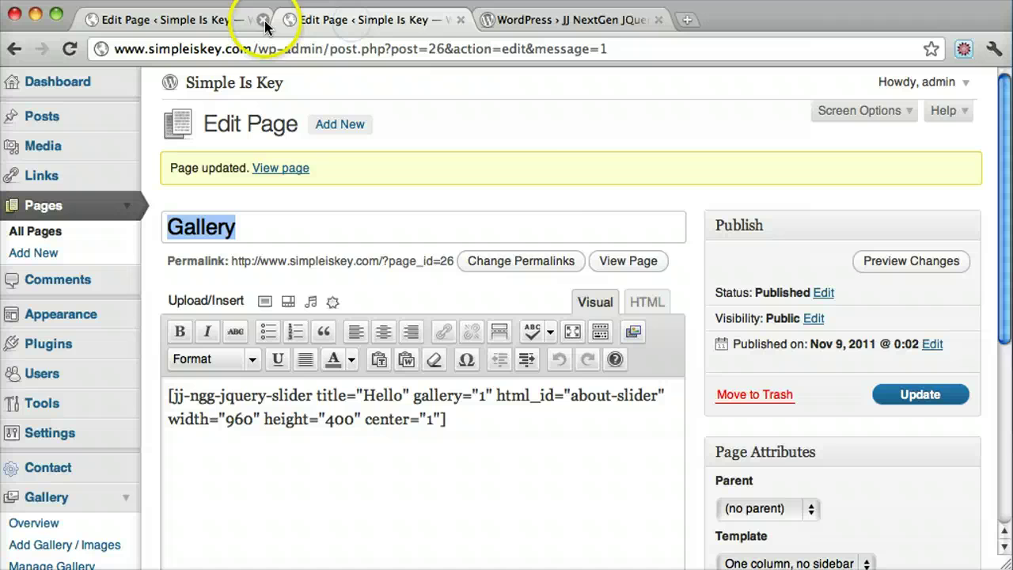
View the updated full-width Gallery page and advance the slider to images 2, 3 and 4.
click(649, 261)
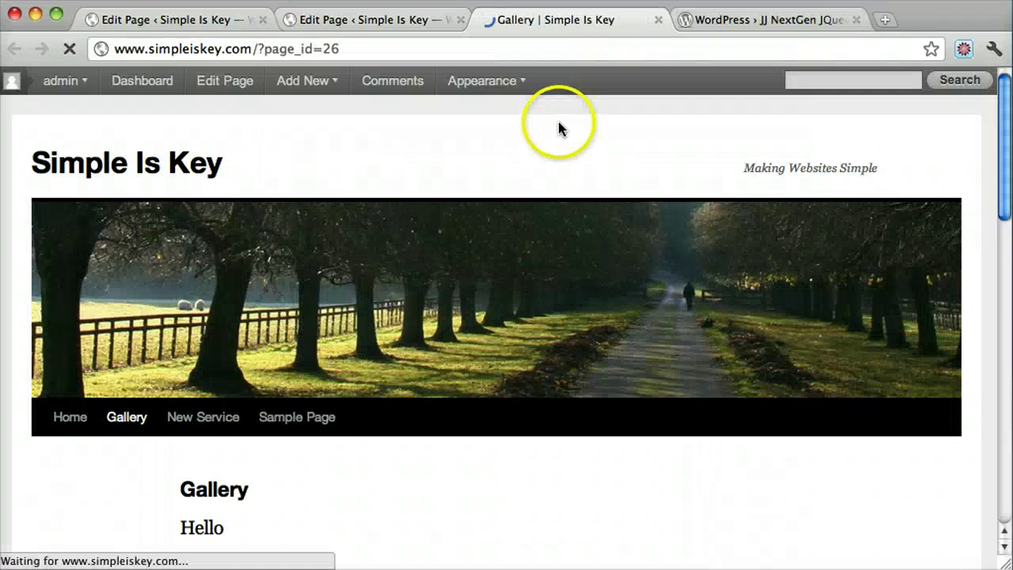
scroll(825, 219, down, 6)
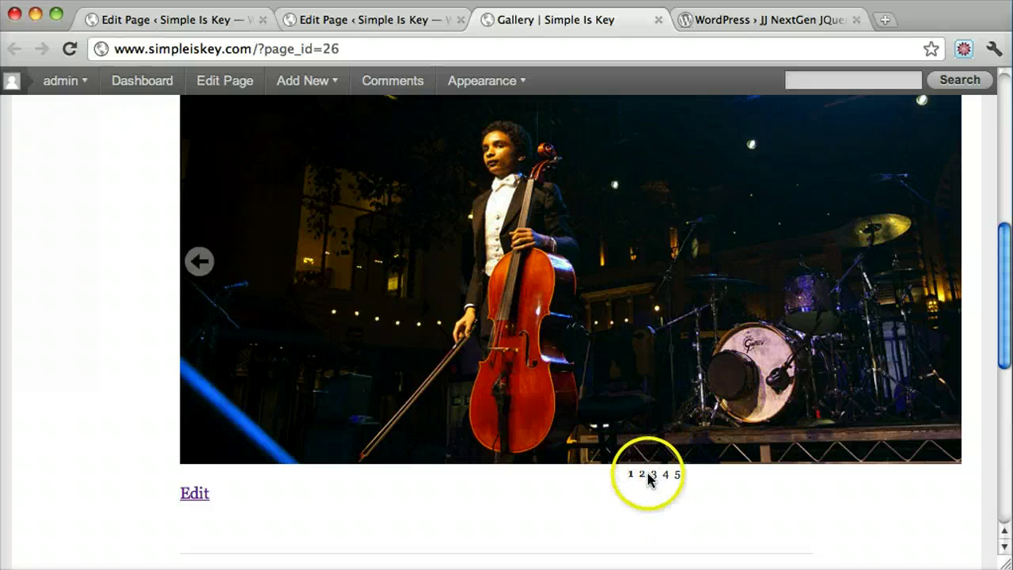
click(642, 474)
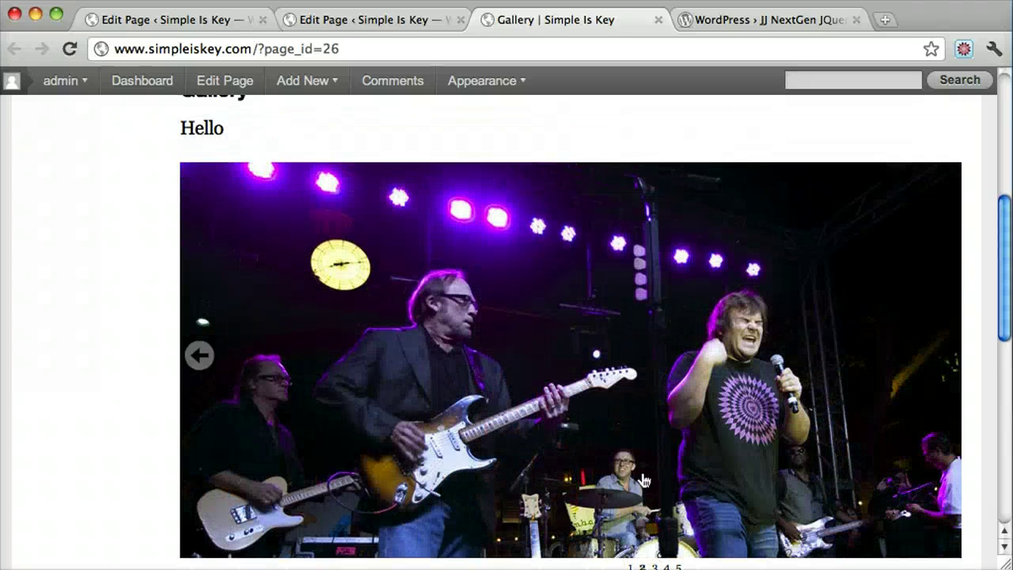
scroll(645, 483, down, 3)
click(653, 494)
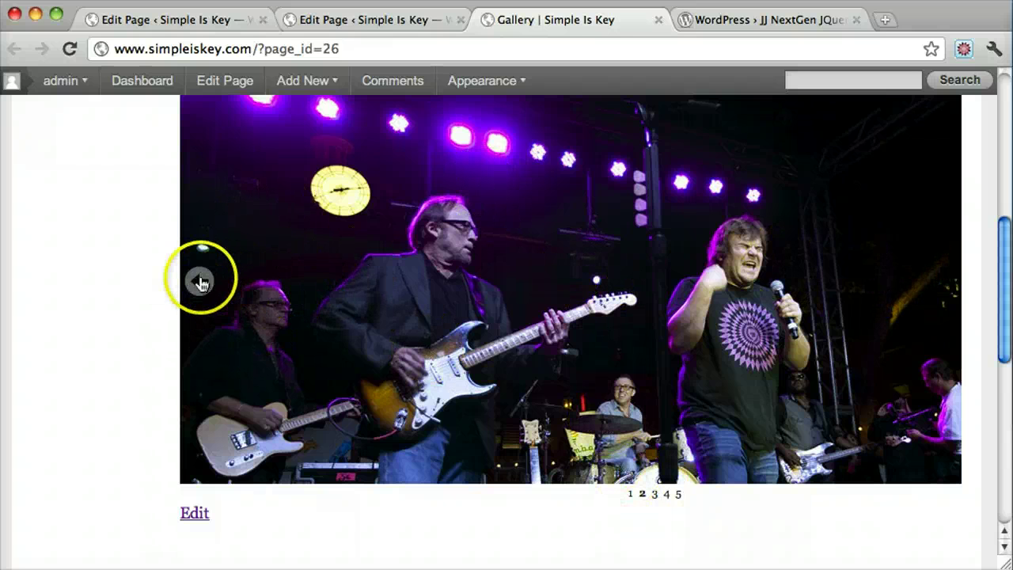
click(668, 494)
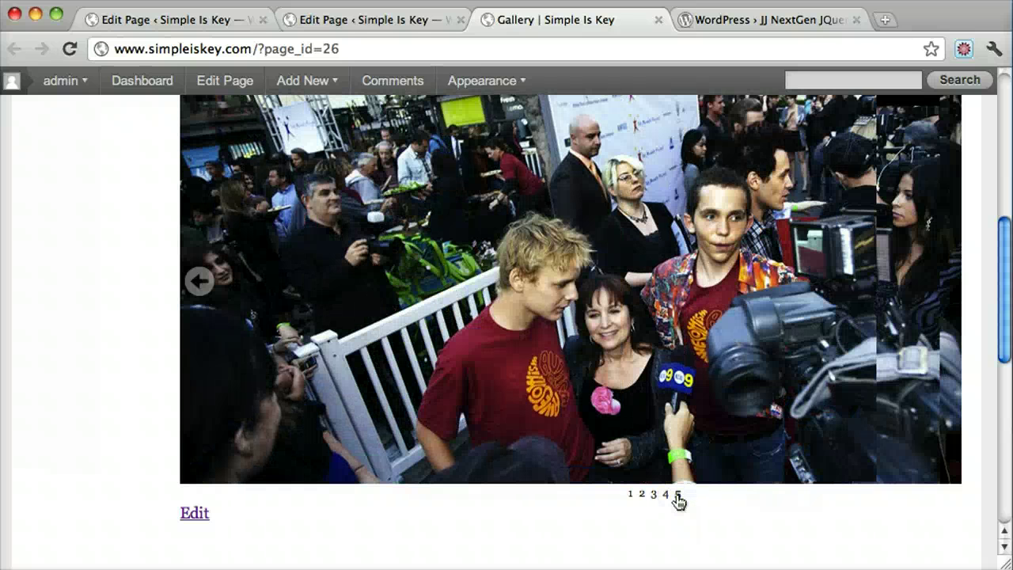
scroll(678, 502, up, 5)
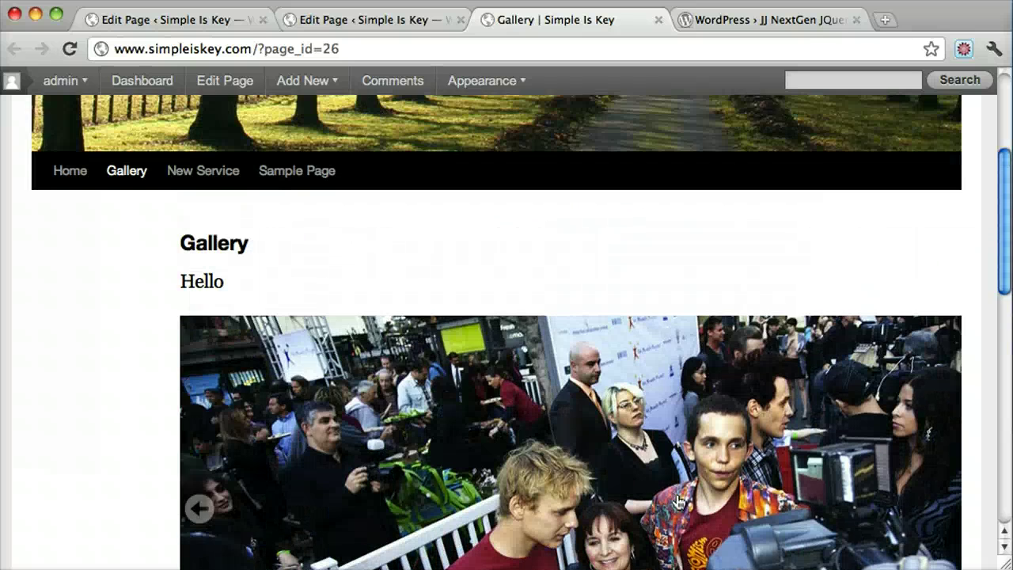